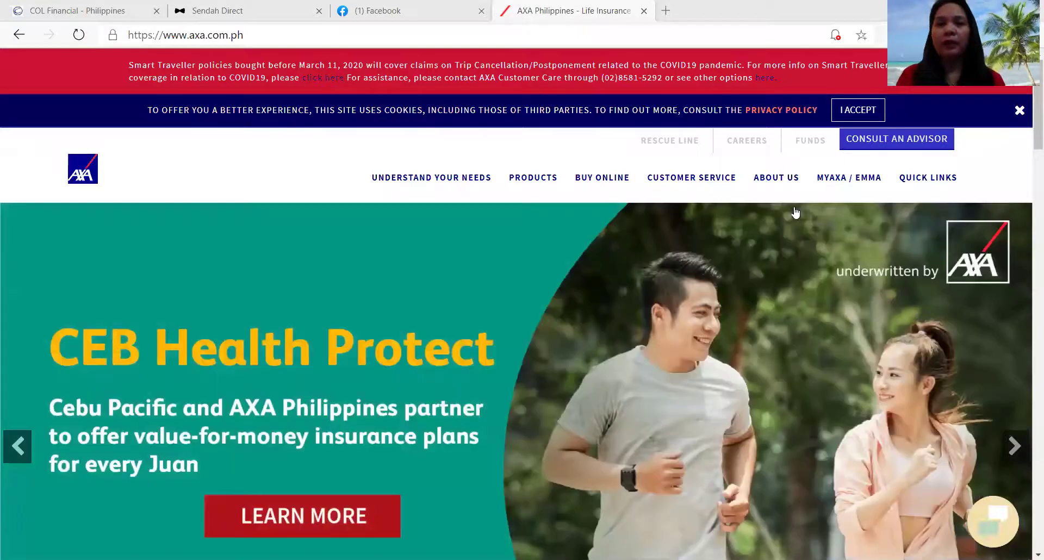
Step: Open the MyAXA login page and log in with the prefilled account credentials
mouse_move(794, 199)
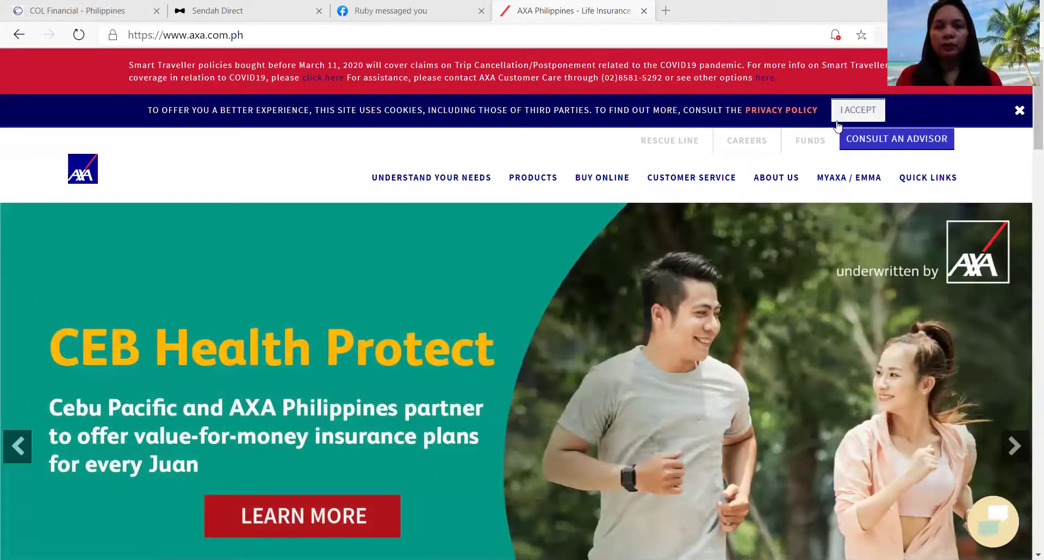
mouse_move(835, 176)
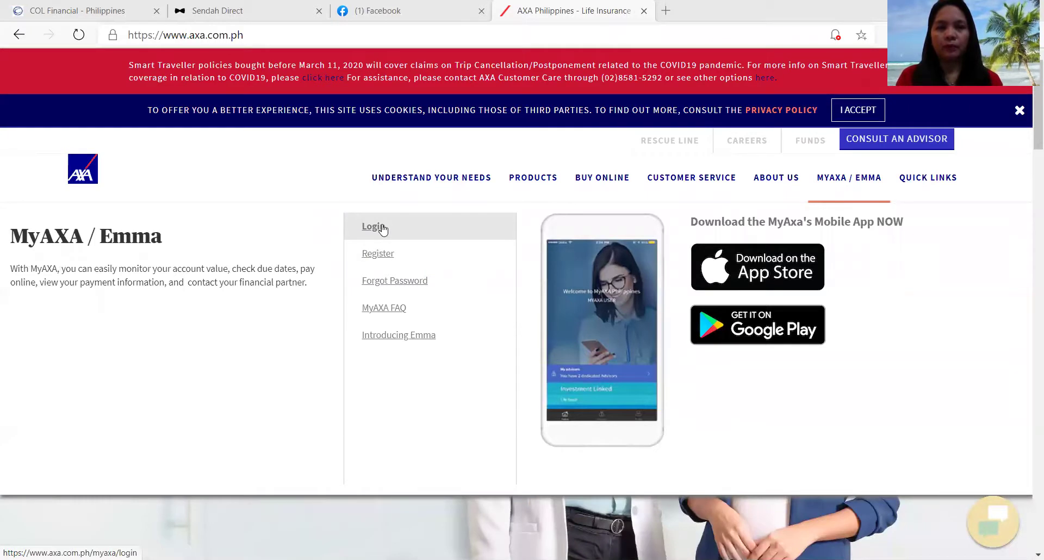
click(382, 229)
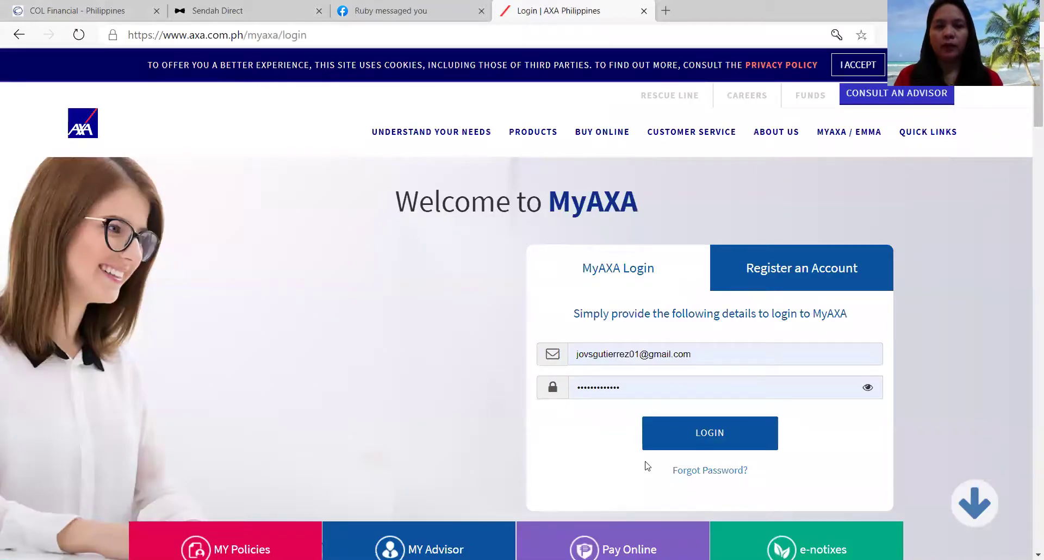
click(698, 435)
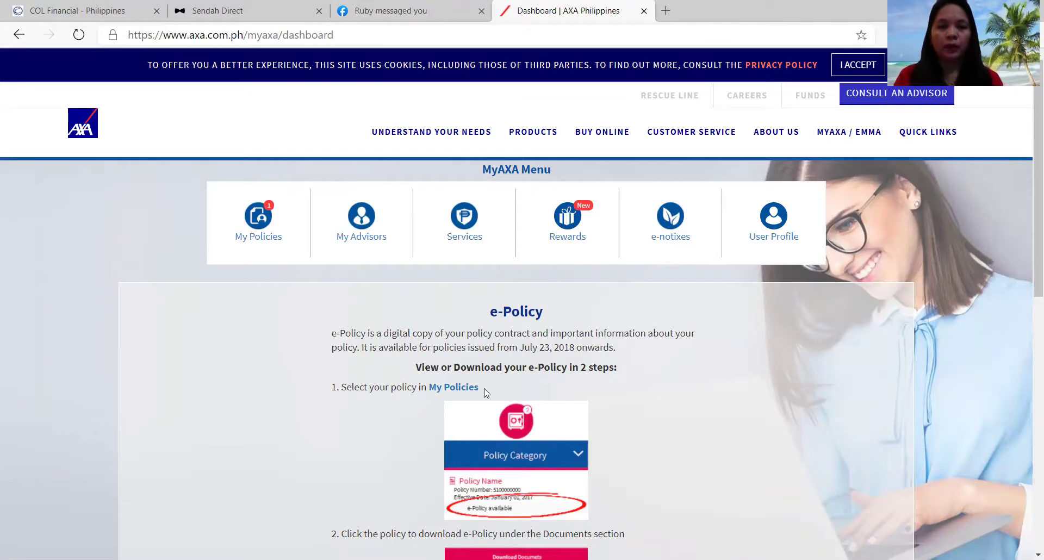
Step: Open the MyAXA services list and start a Fund switch request under Fund Management
scroll(486, 393, down, 2)
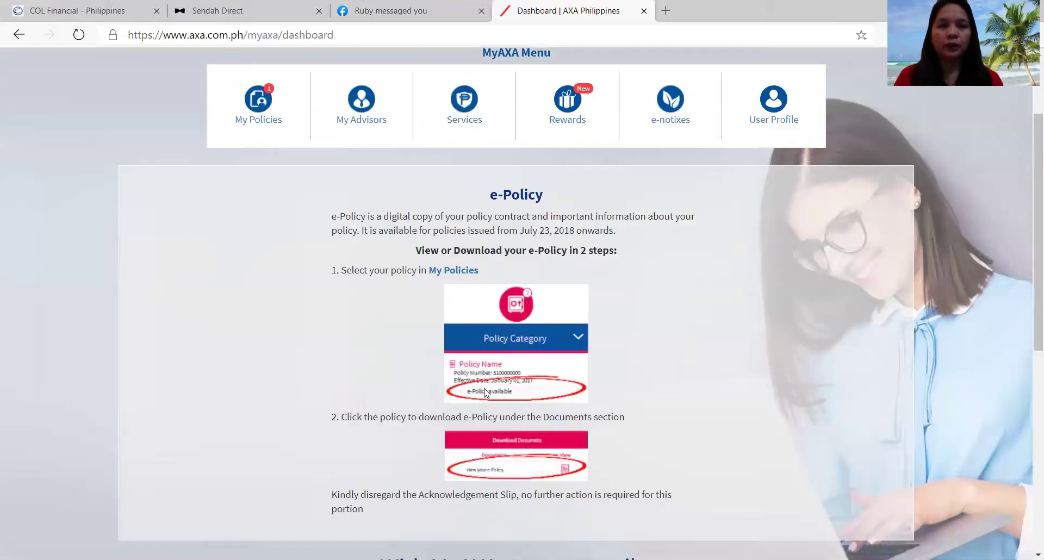
click(465, 118)
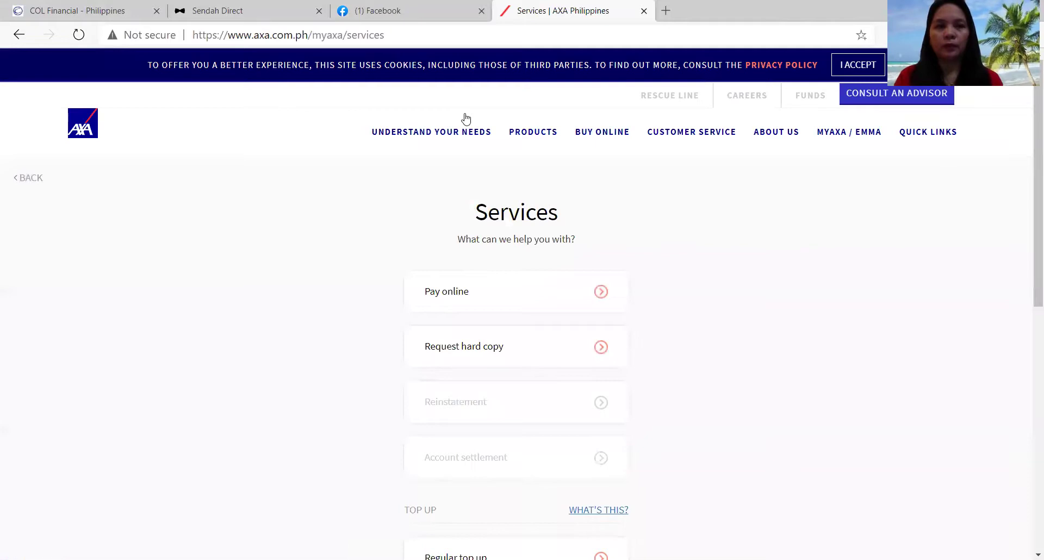
mouse_move(468, 141)
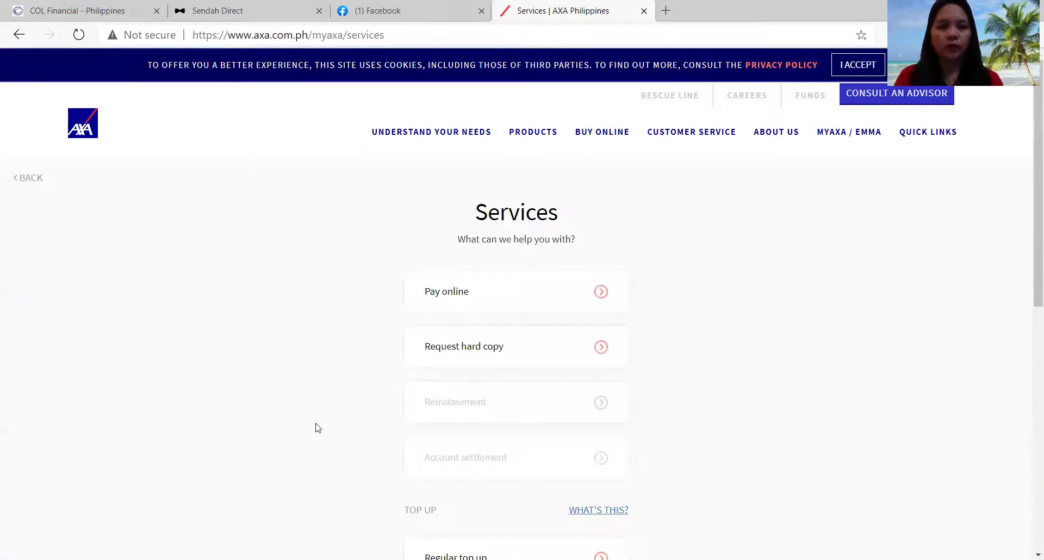
scroll(348, 422, down, 4)
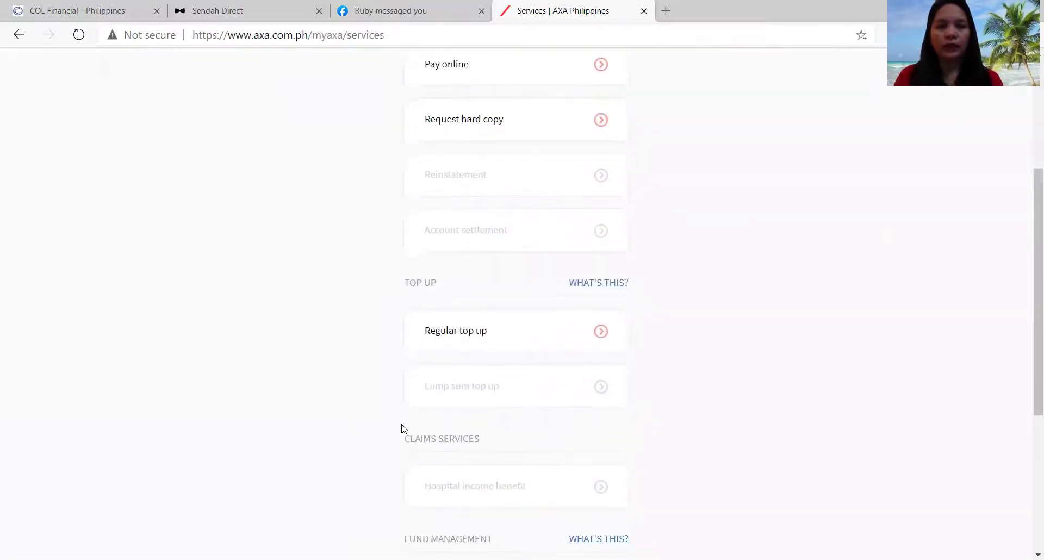
scroll(404, 429, down, 3)
scroll(404, 430, down, 2)
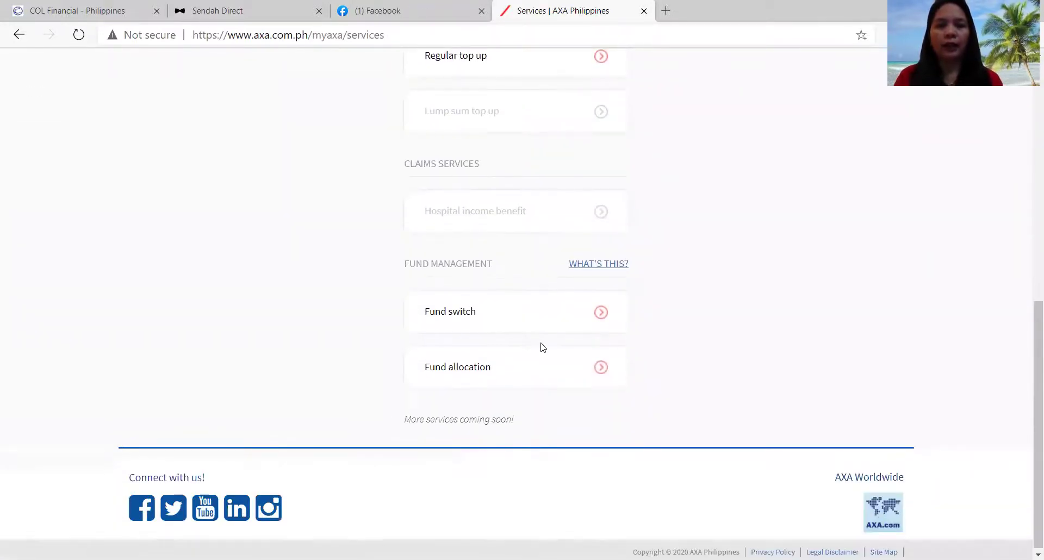
click(597, 316)
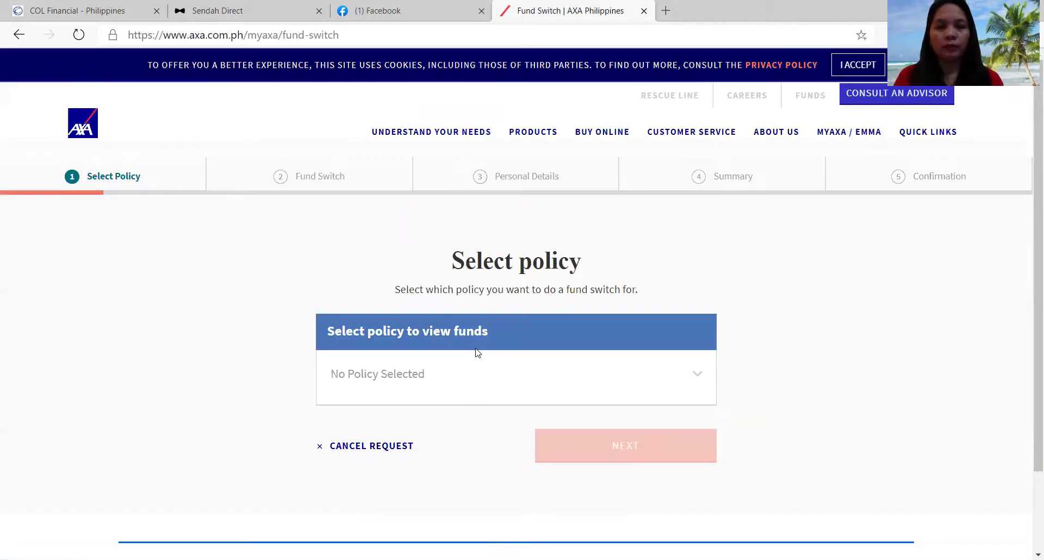
Step: Select the Life BasiX policy for the fund switch and continue to its funds
scroll(504, 389, down, 2)
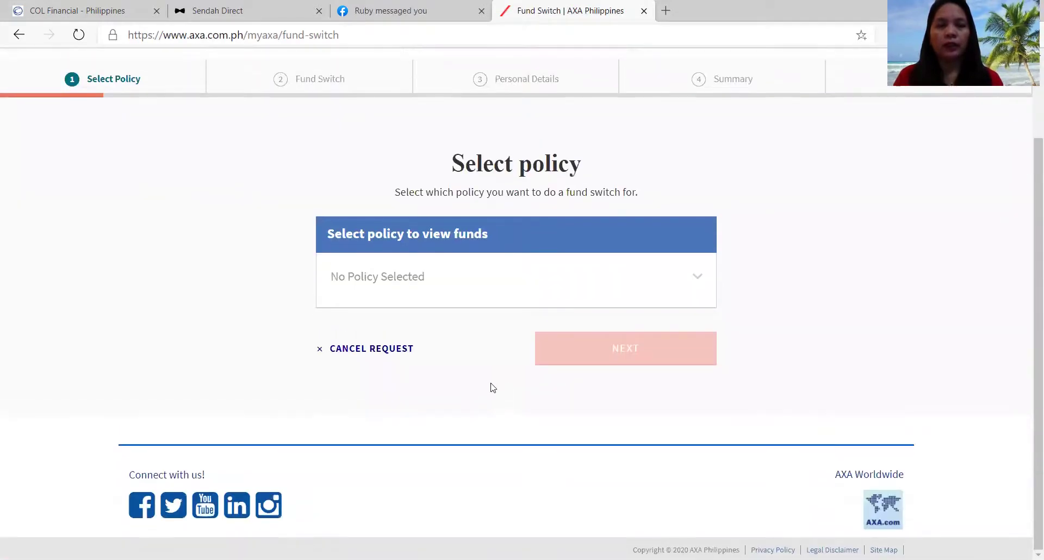
click(461, 289)
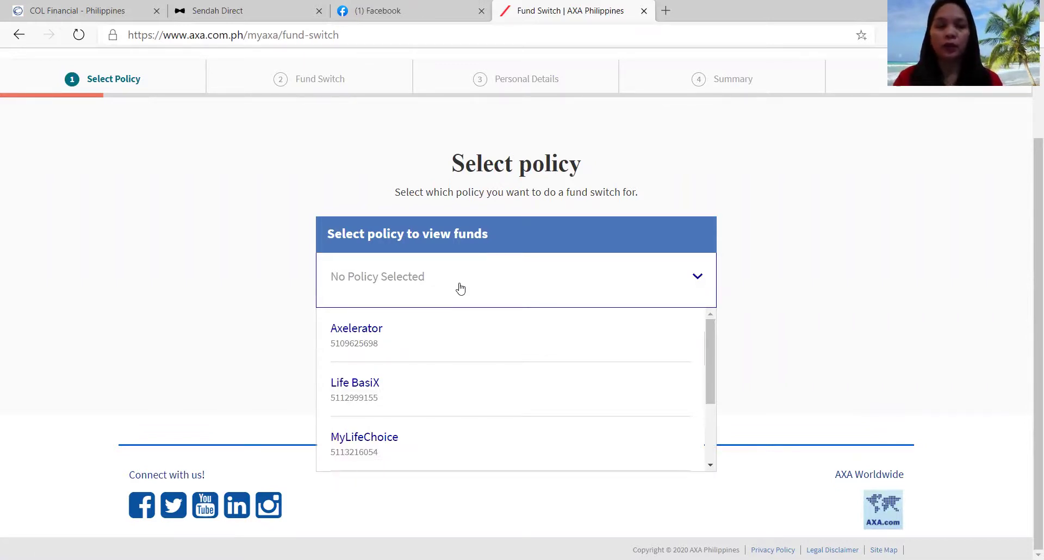
click(434, 405)
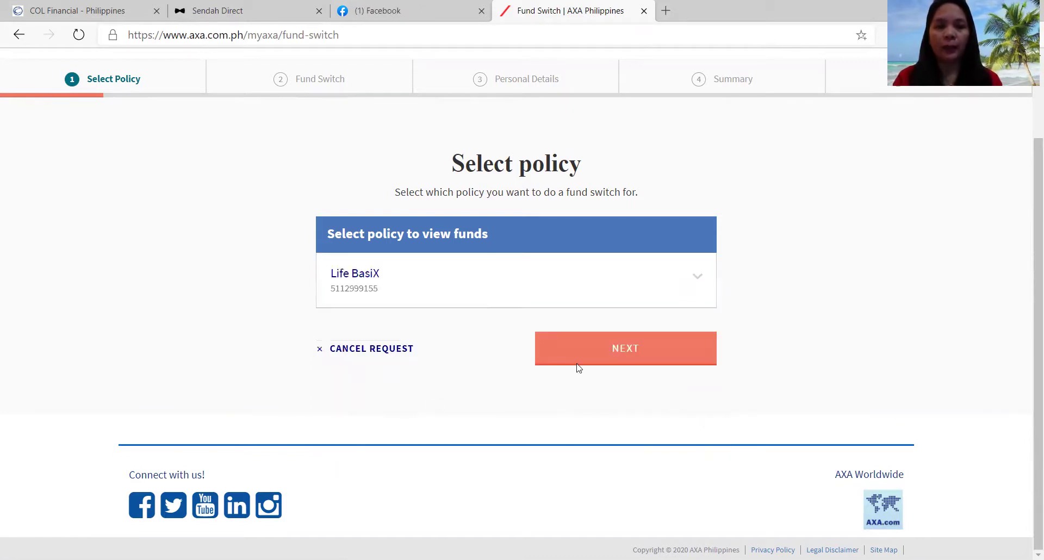
click(632, 351)
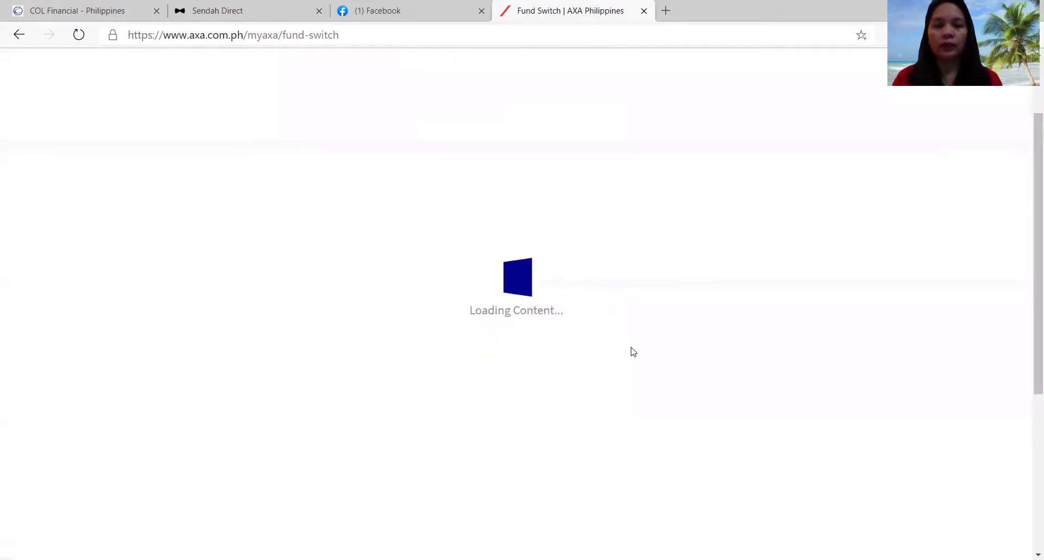
Step: Continue past the policy fund overview and choose the Spanish American Legacy Fund as the source of the units to switch
scroll(633, 351, down, 3)
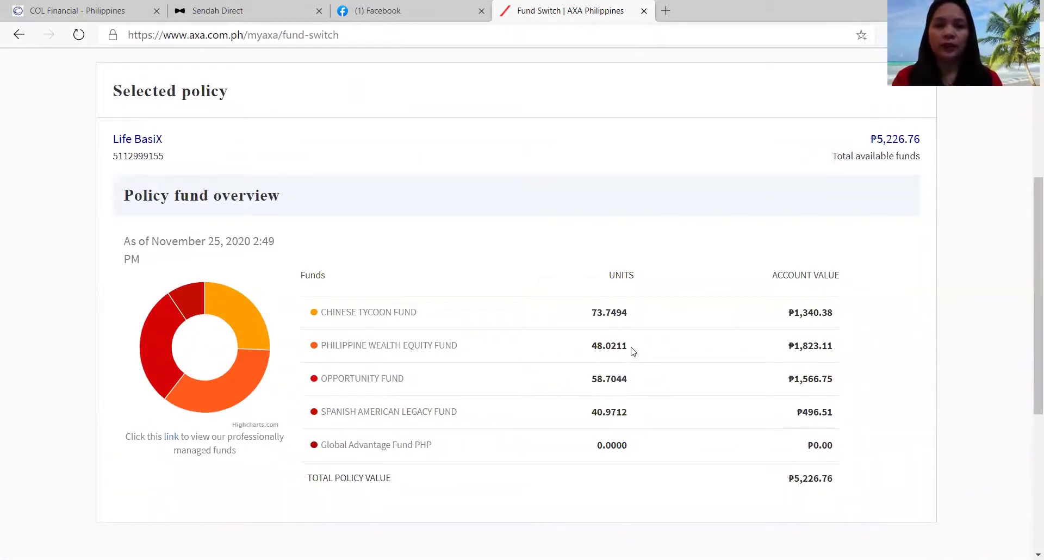
scroll(633, 350, down, 1)
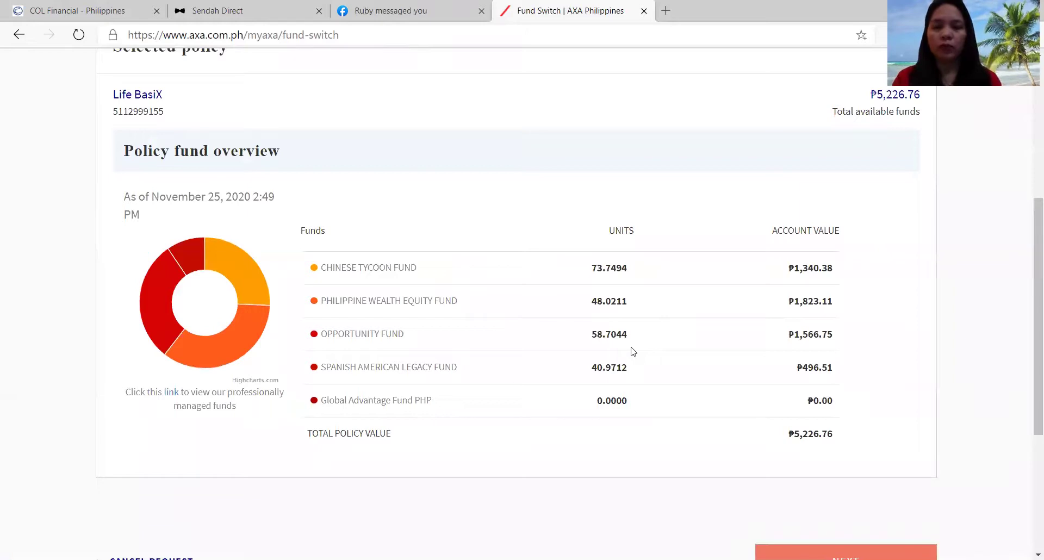
scroll(633, 351, down, 1)
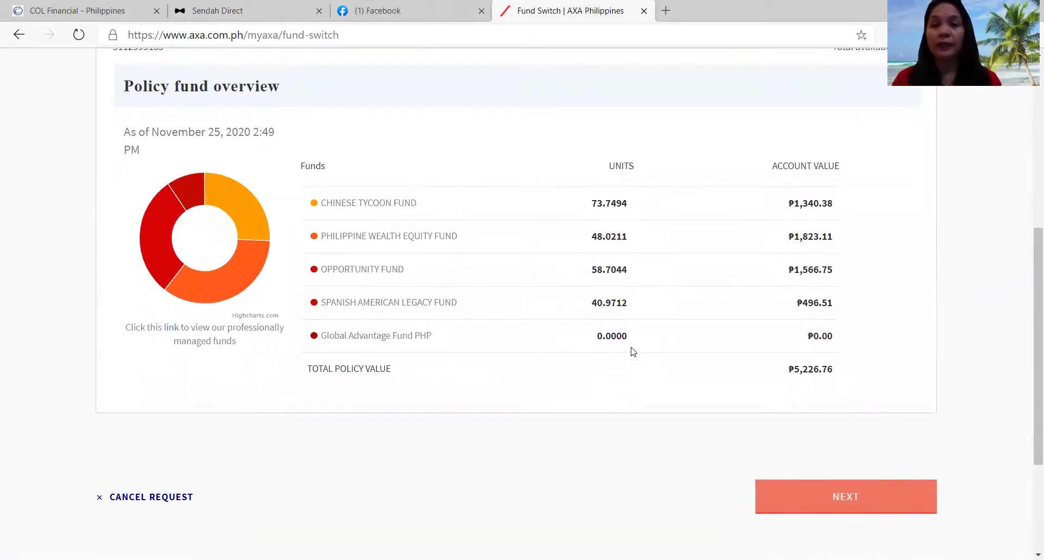
scroll(640, 409, down, 1)
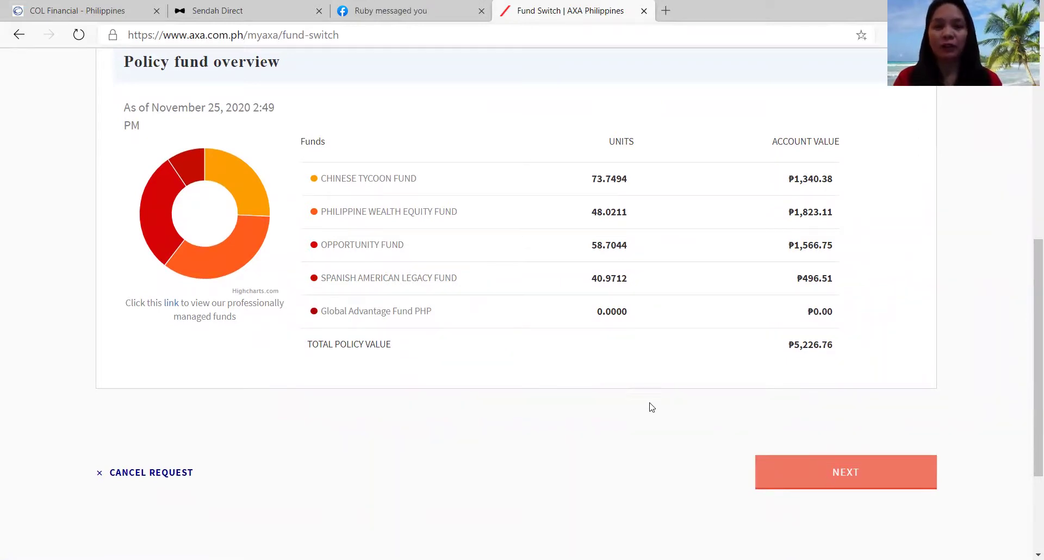
click(844, 483)
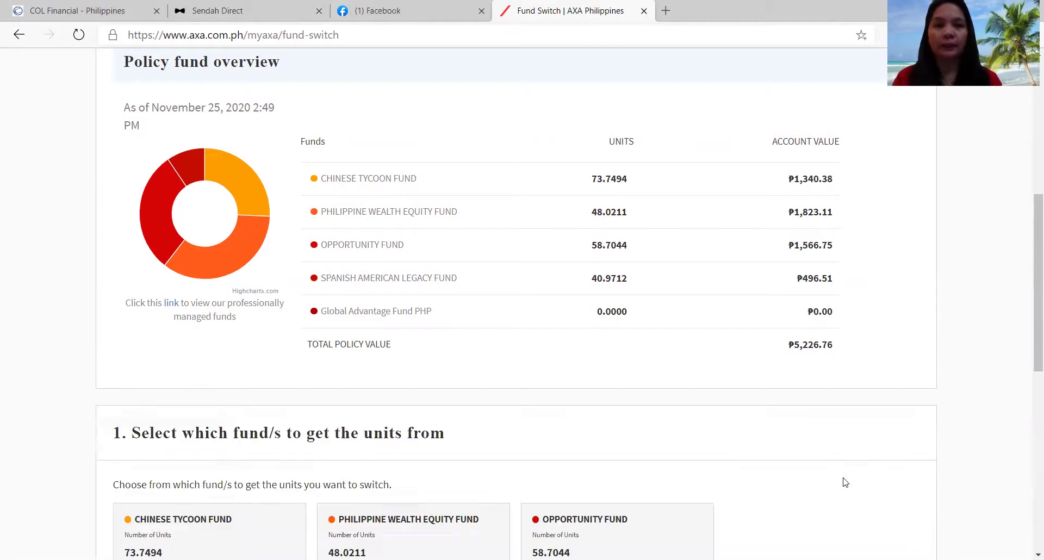
scroll(756, 483, down, 5)
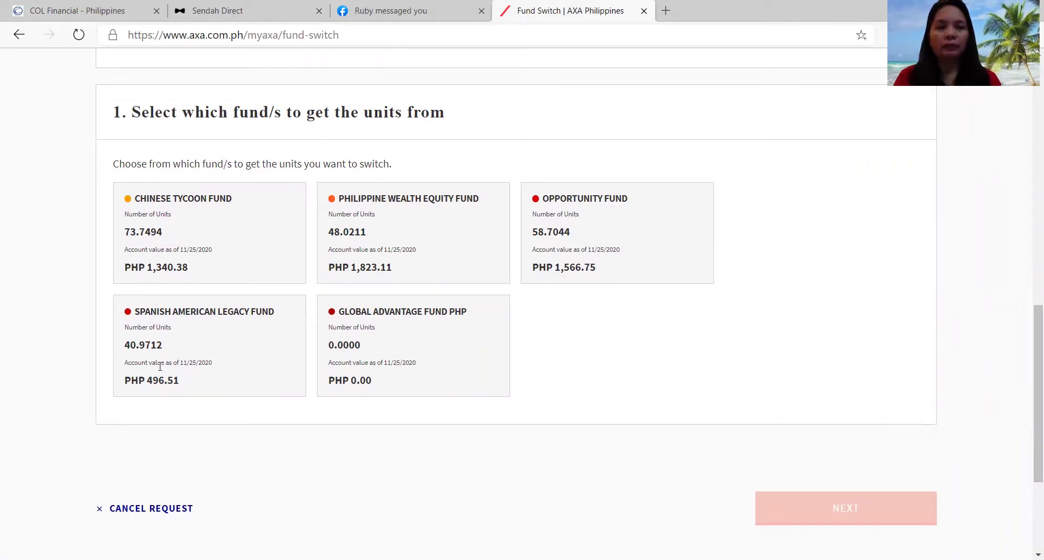
click(160, 367)
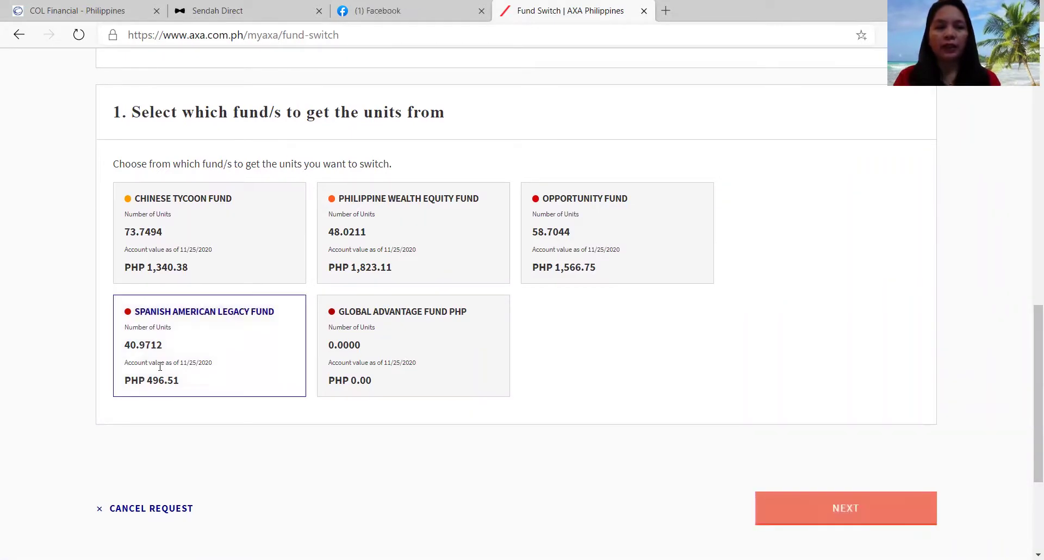
click(823, 512)
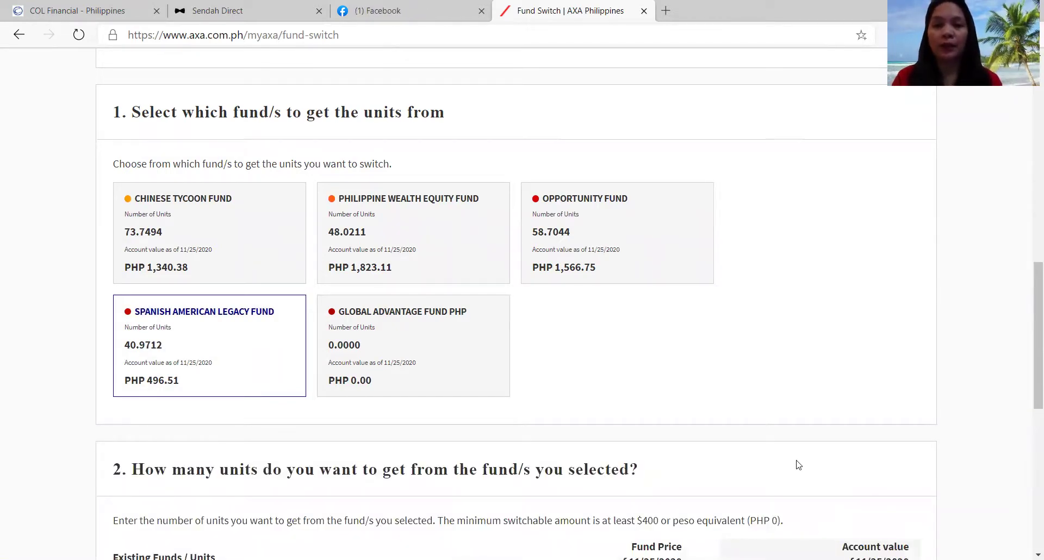
Step: Set the units to take from the Spanish American Legacy Fund to 40.97 and proceed to the destination fund section
scroll(798, 466, down, 3)
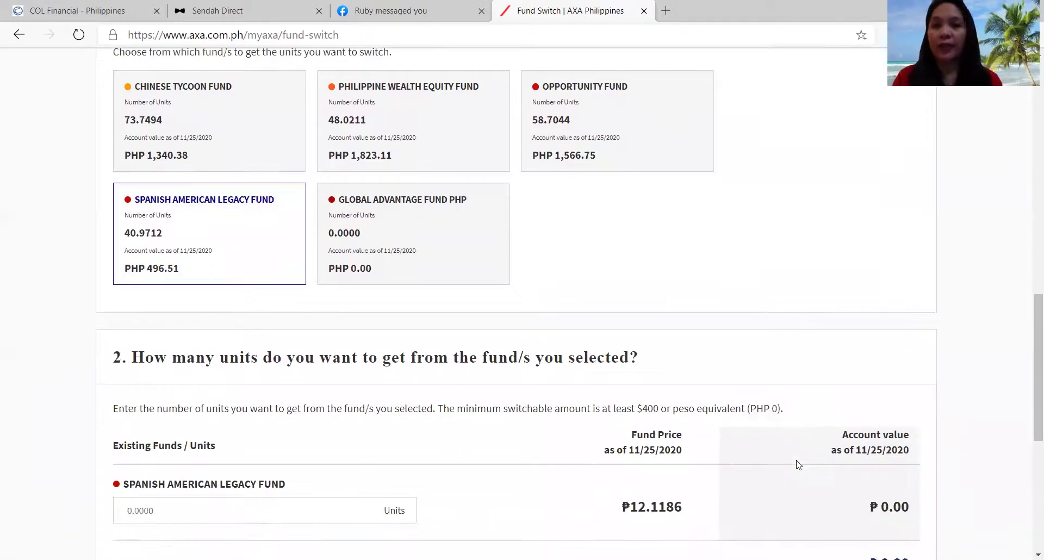
scroll(798, 465, down, 4)
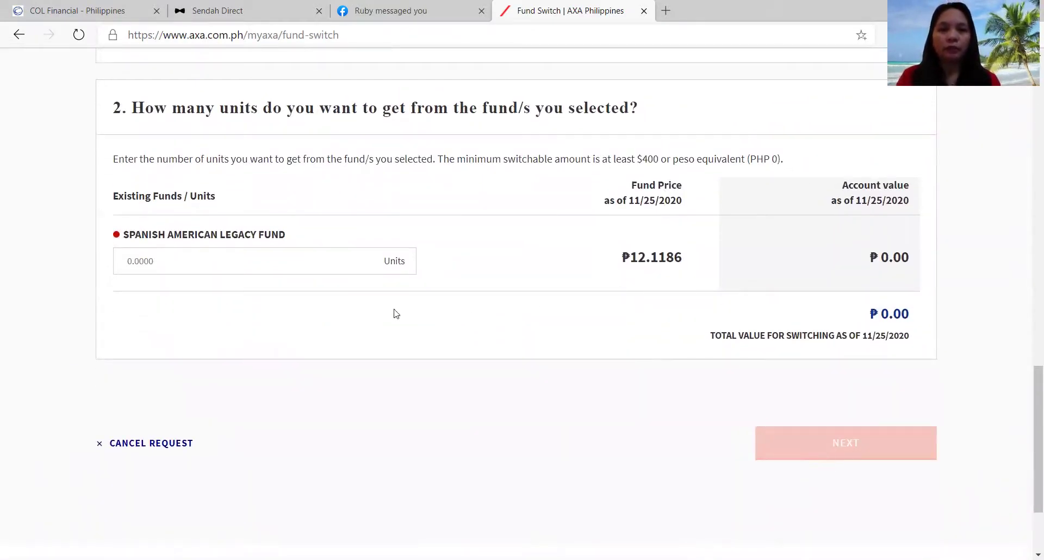
click(260, 257)
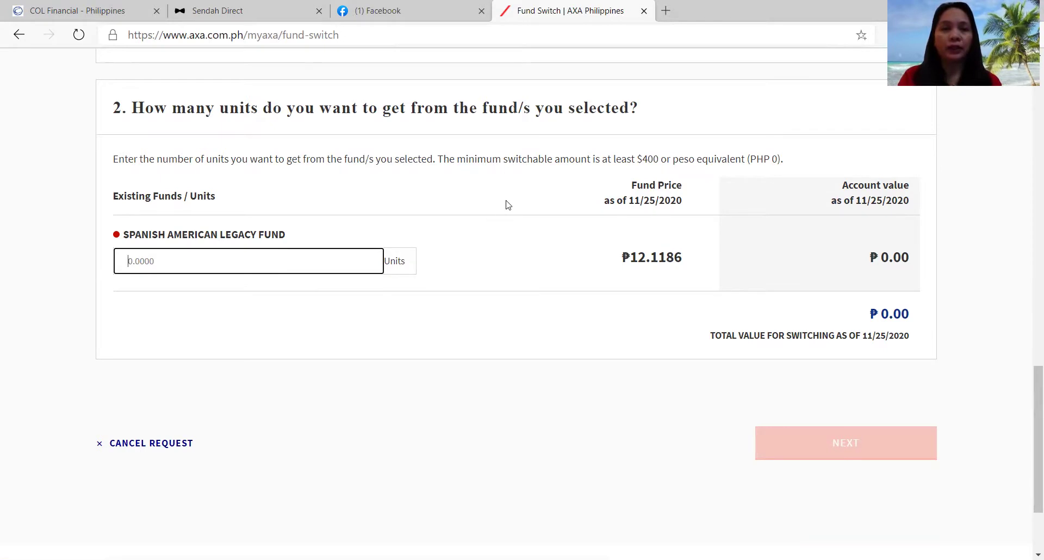
scroll(508, 205, up, 3)
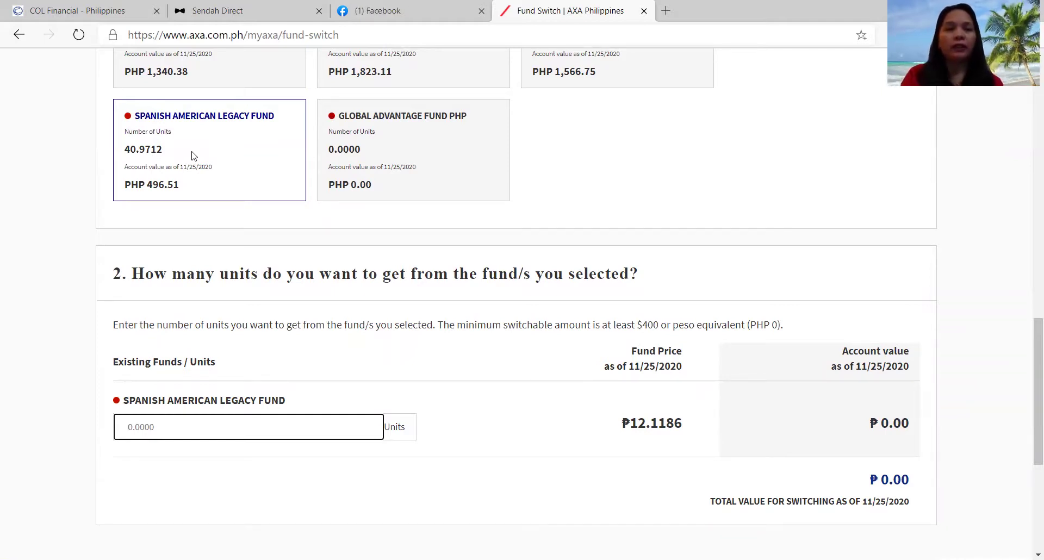
text(4)
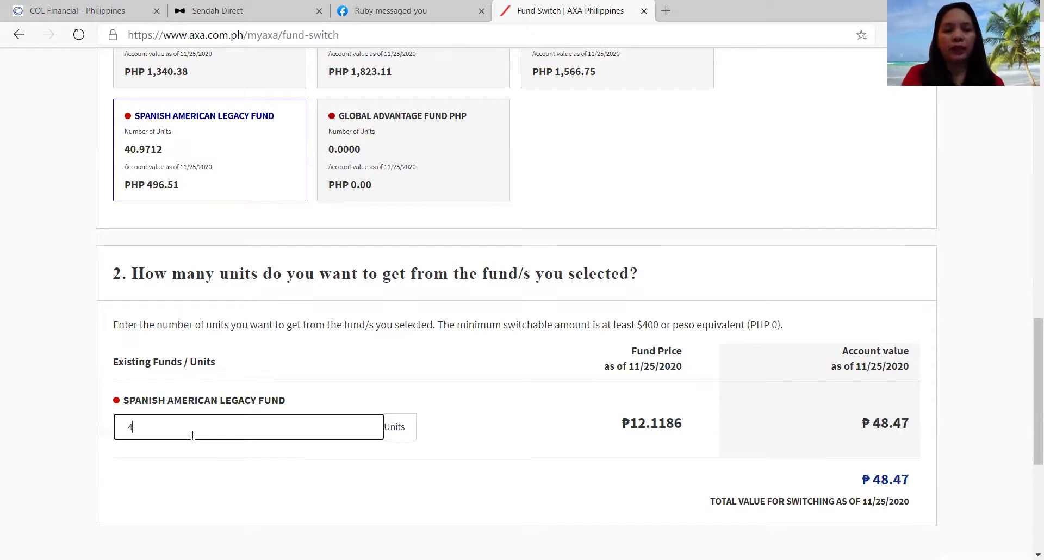
text(0.)
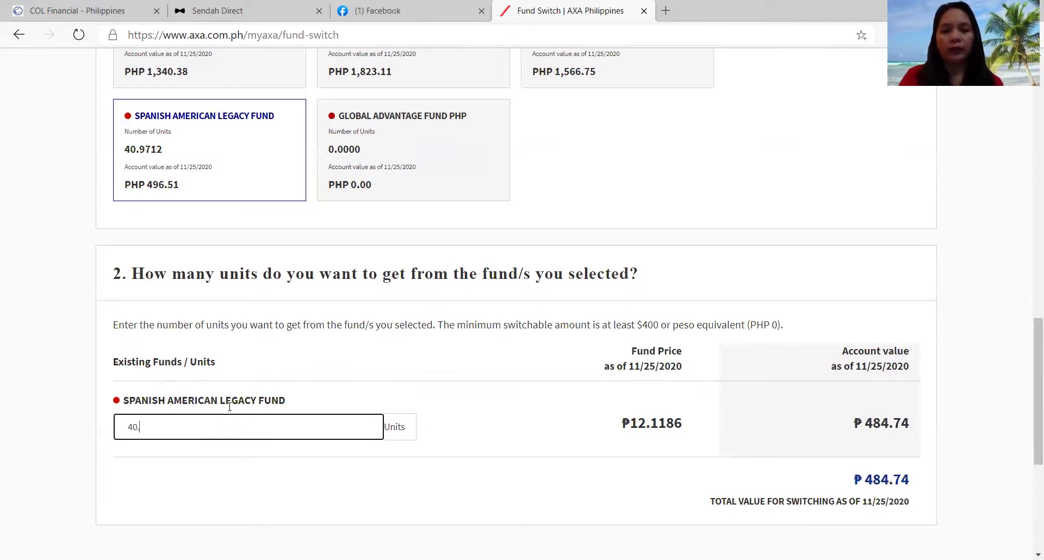
text(97)
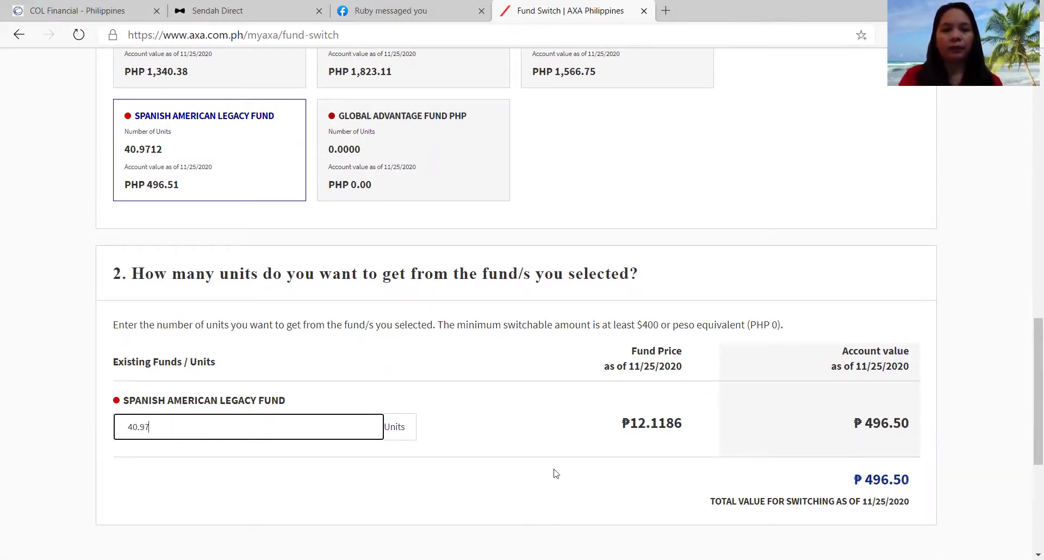
click(562, 475)
scroll(744, 420, down, 3)
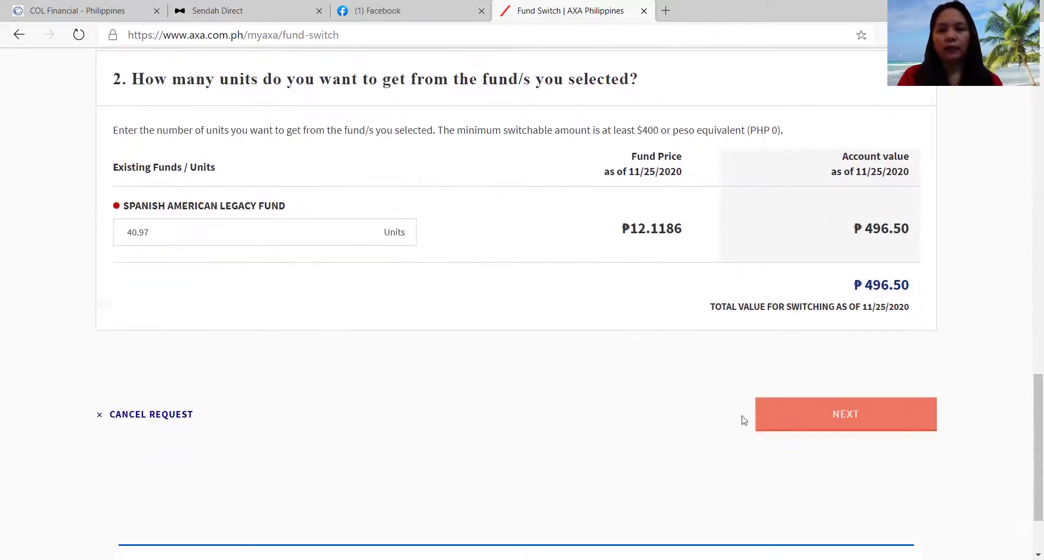
click(832, 416)
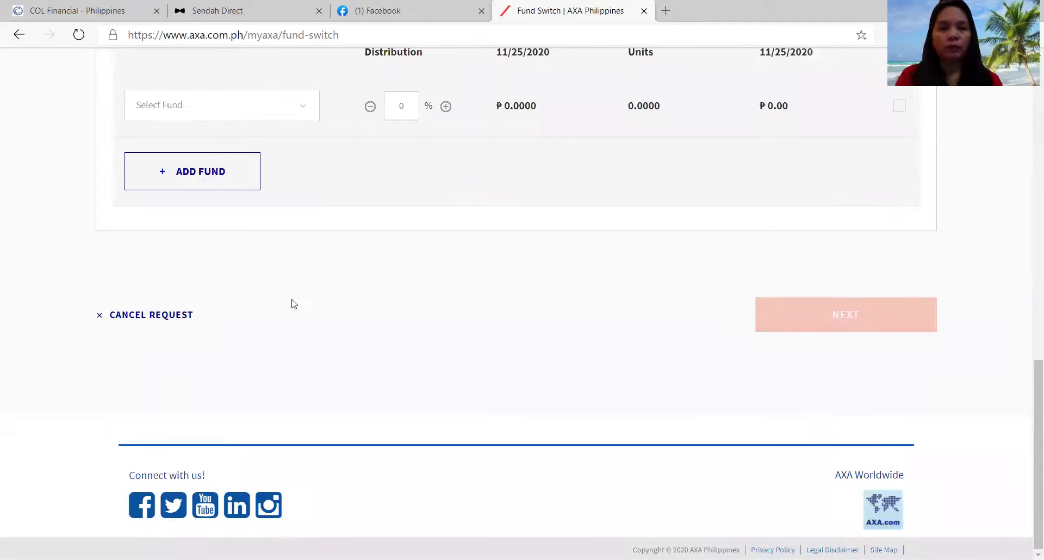
Step: Choose Global Advantage Fund PHP as the fund that receives the switched value
scroll(339, 270, up, 1)
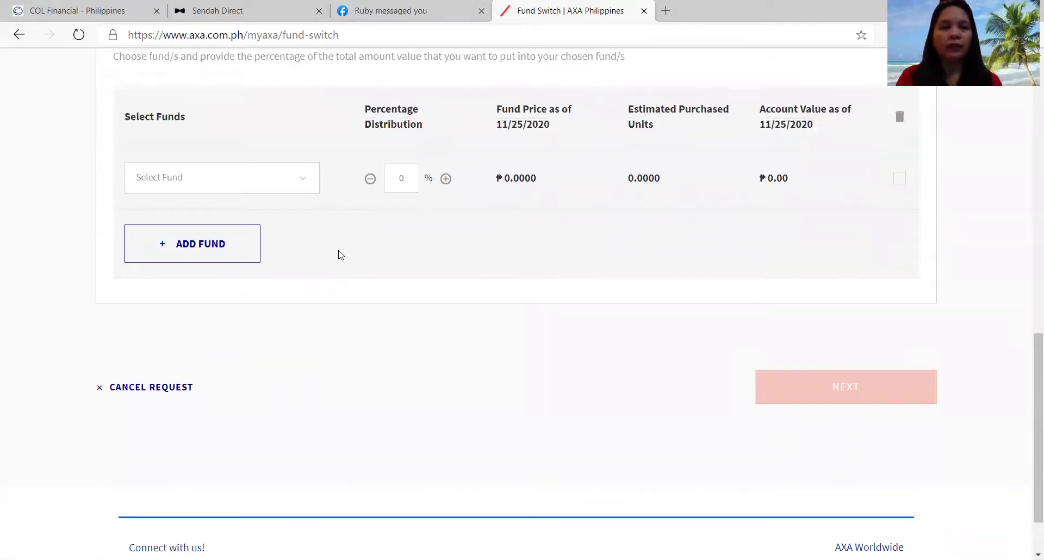
click(223, 188)
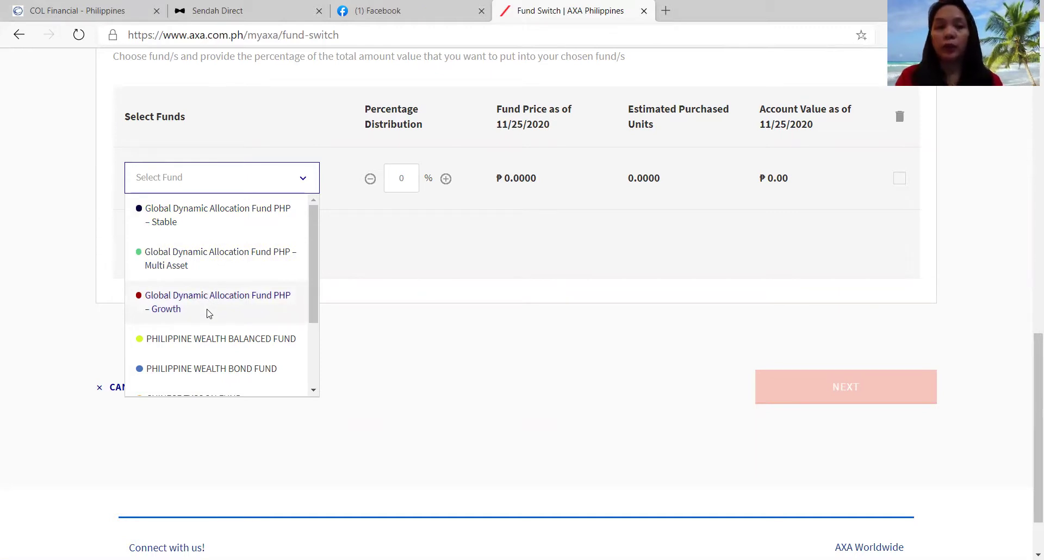
scroll(207, 313, down, 2)
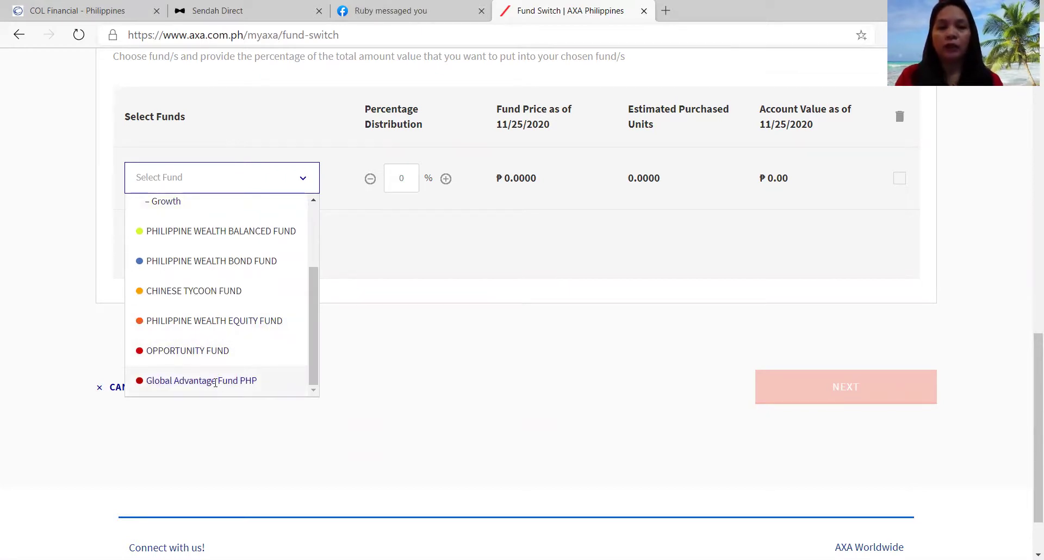
click(215, 383)
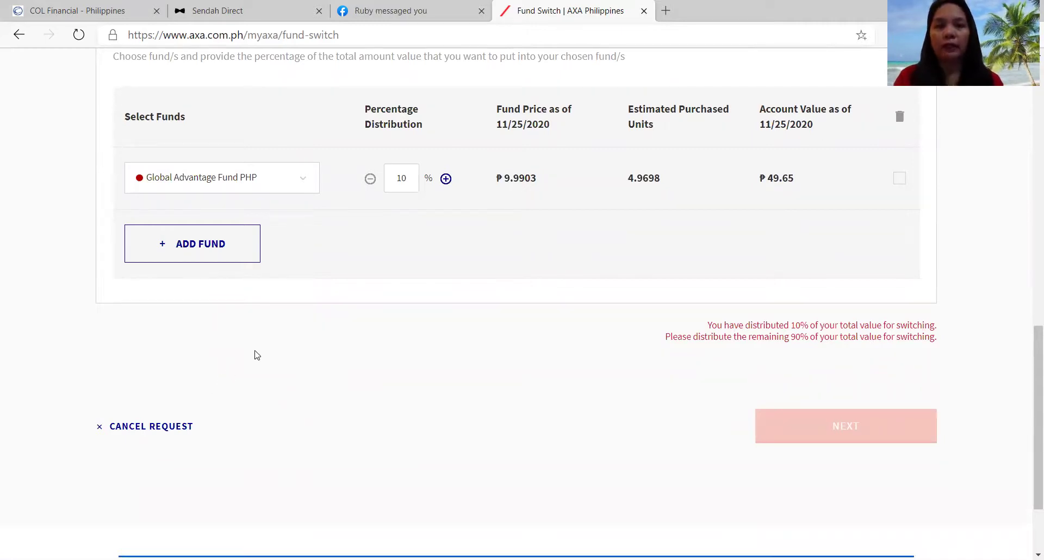
Step: Set the Global Advantage Fund PHP's percentage distribution to 100% and continue to the personal details
scroll(521, 235, up, 1)
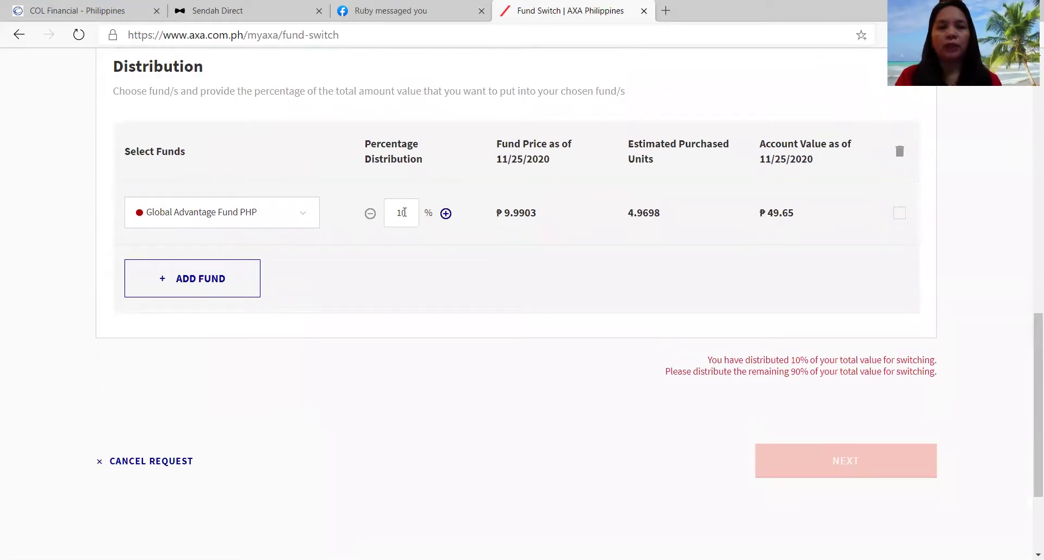
scroll(404, 212, up, 6)
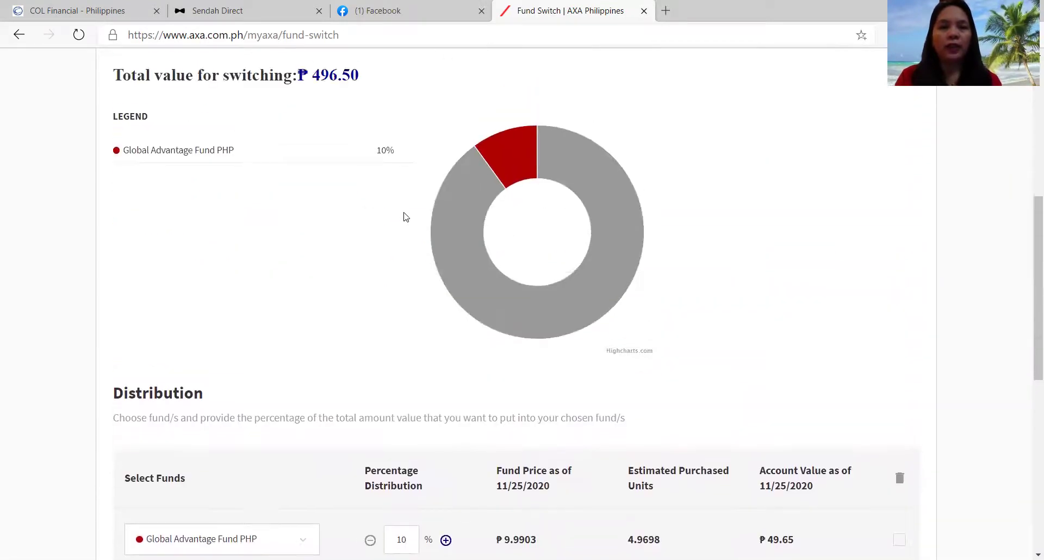
scroll(405, 216, up, 2)
scroll(404, 216, down, 1)
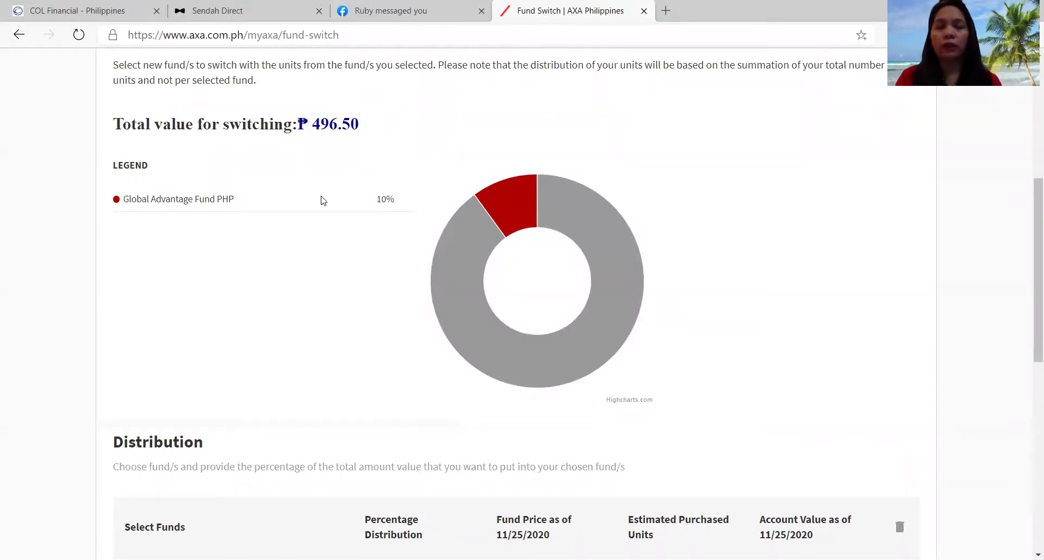
scroll(323, 200, down, 3)
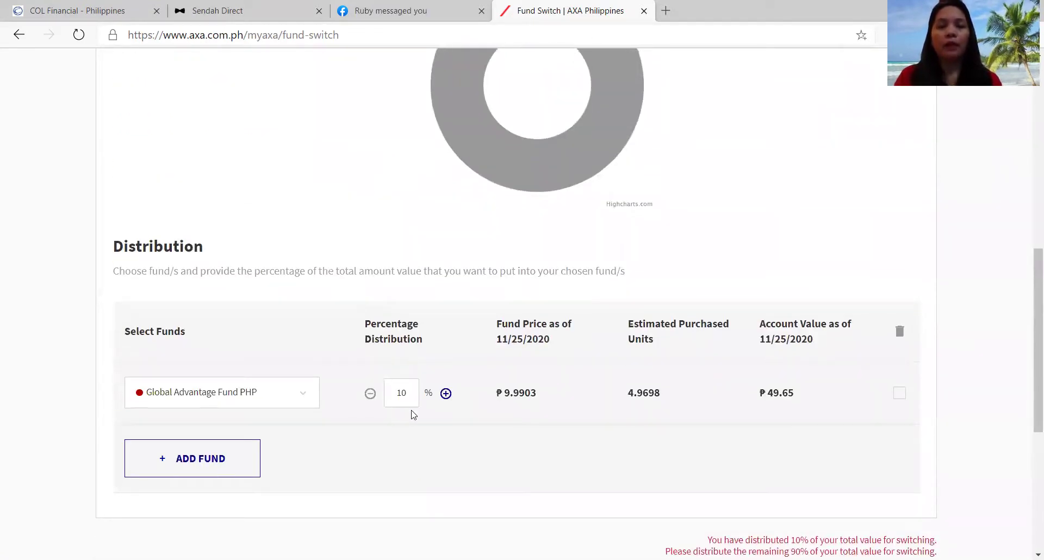
click(412, 393)
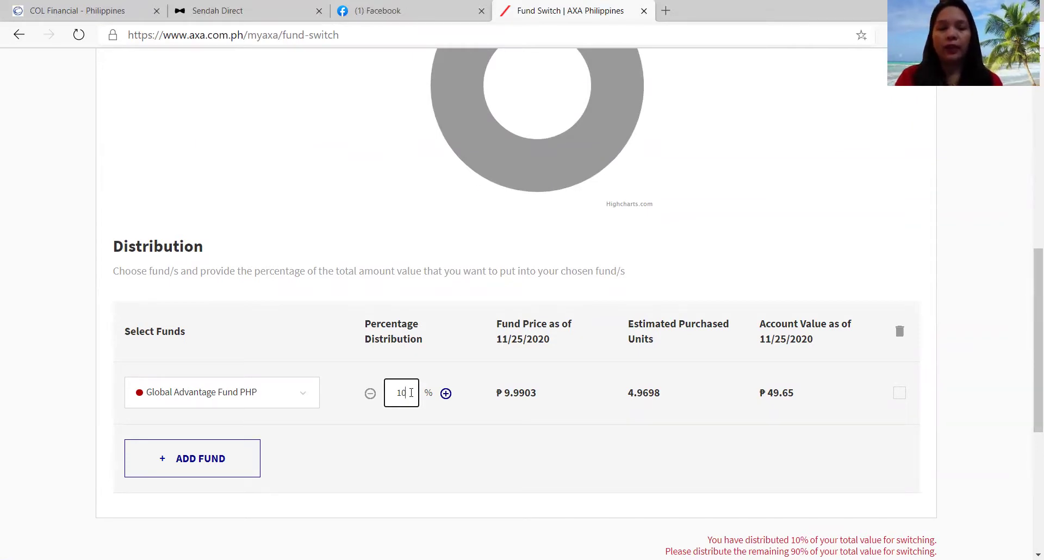
text(0)
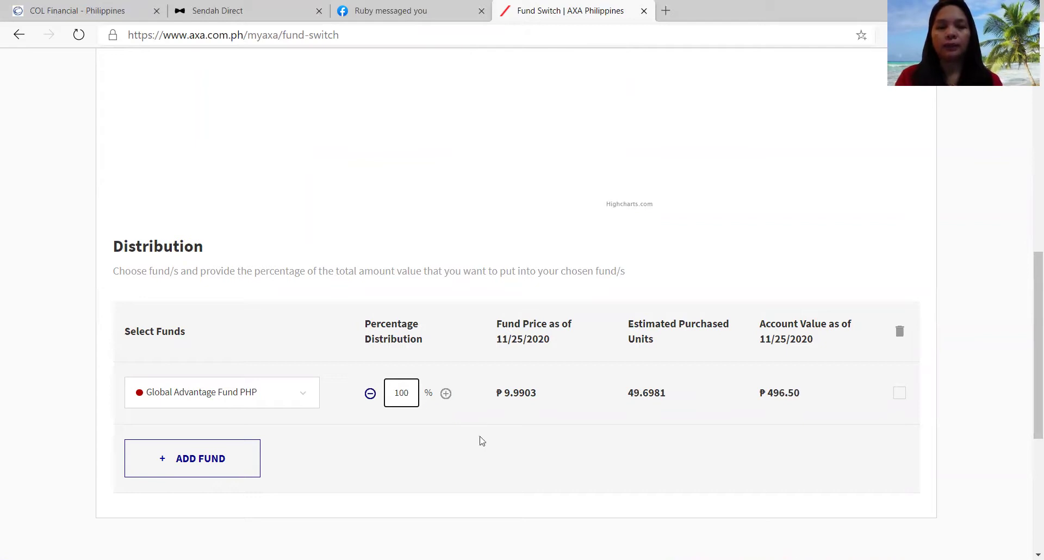
scroll(550, 478, down, 2)
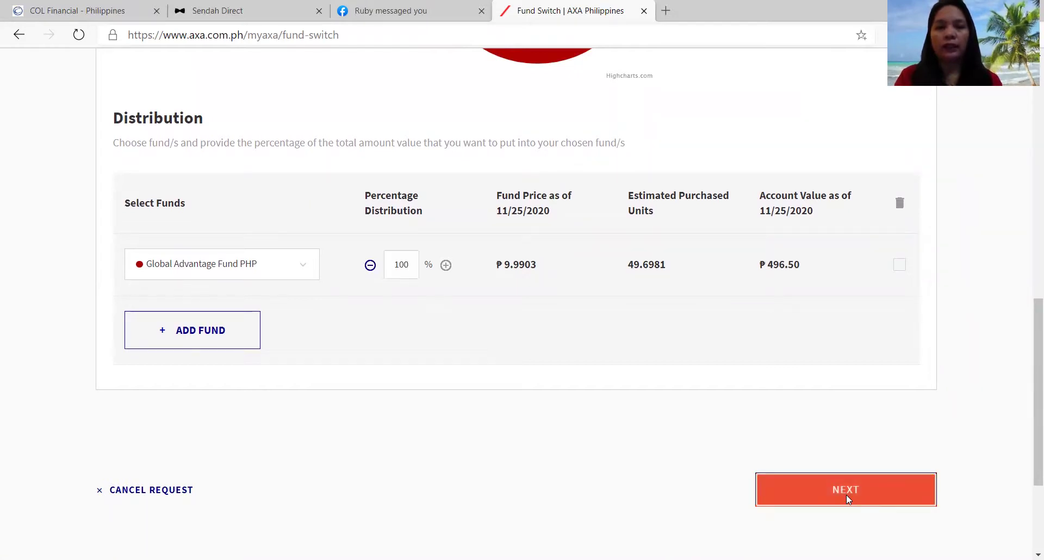
click(847, 500)
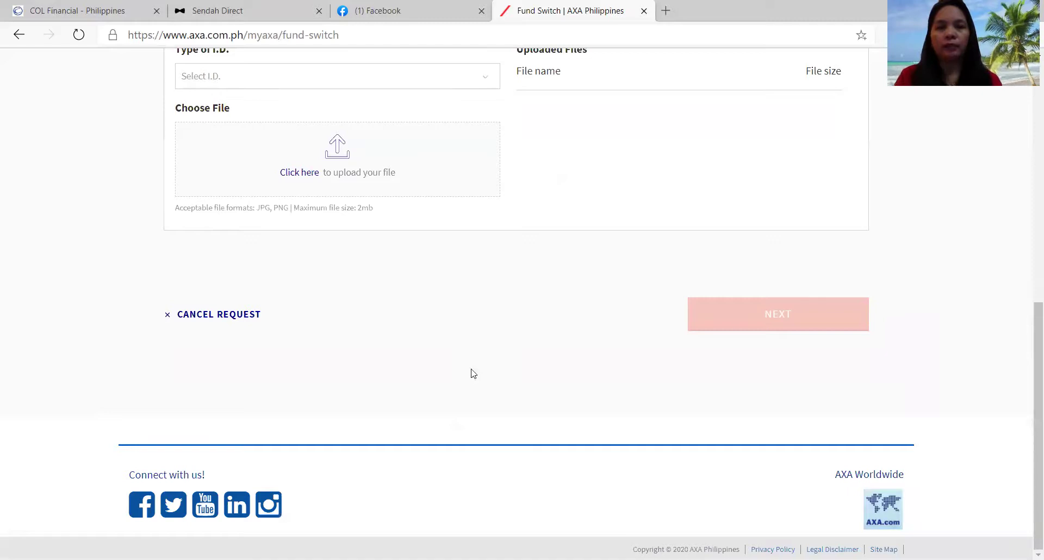
Step: Upload the image img018 from the Pictures folder as the file for I.D. verification
scroll(474, 374, up, 3)
scroll(473, 373, up, 1)
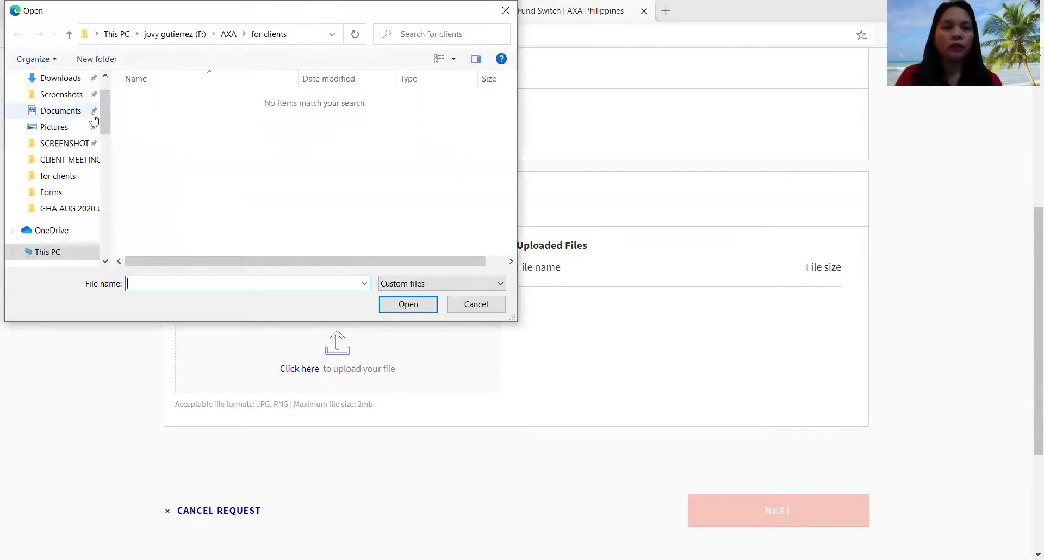
click(59, 128)
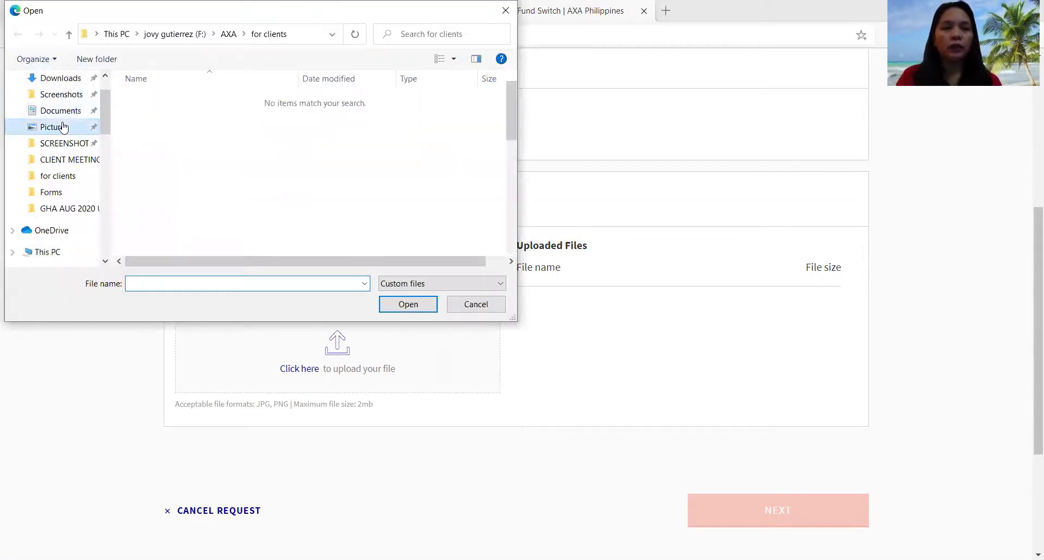
scroll(312, 207, down, 5)
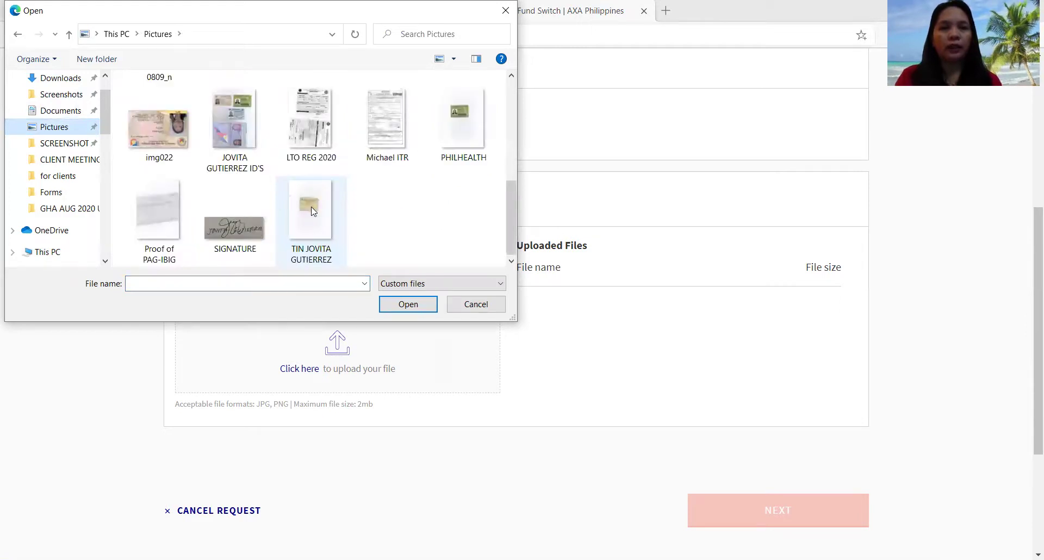
scroll(414, 239, up, 2)
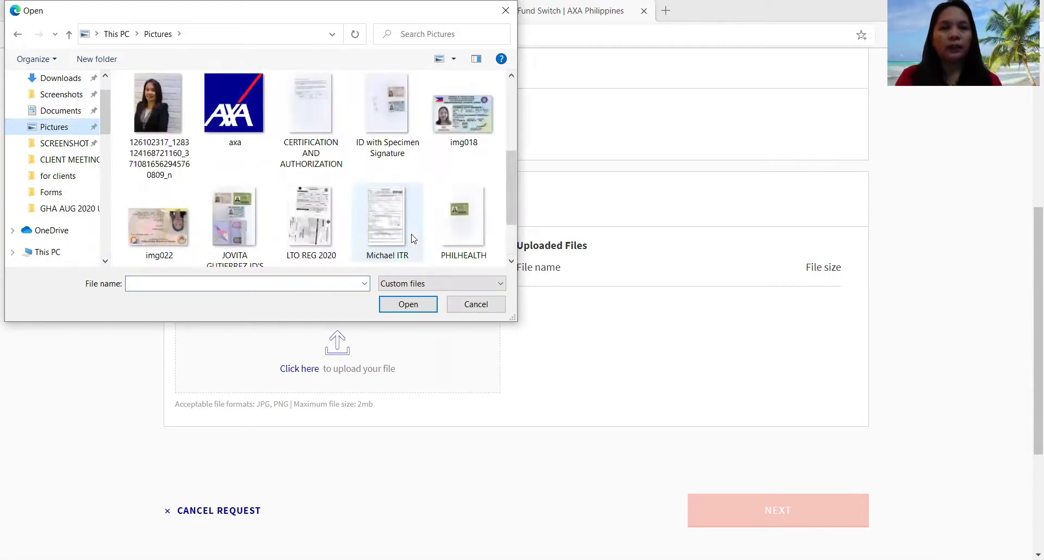
click(462, 111)
click(407, 304)
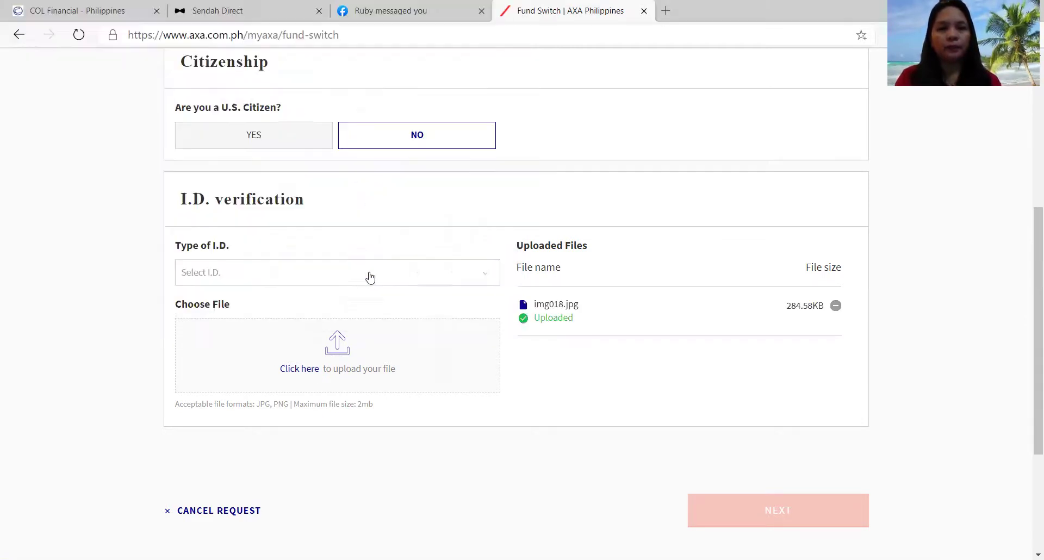
Step: Choose Driver's License as the type of I.D. and continue to the fund switch summary
click(368, 280)
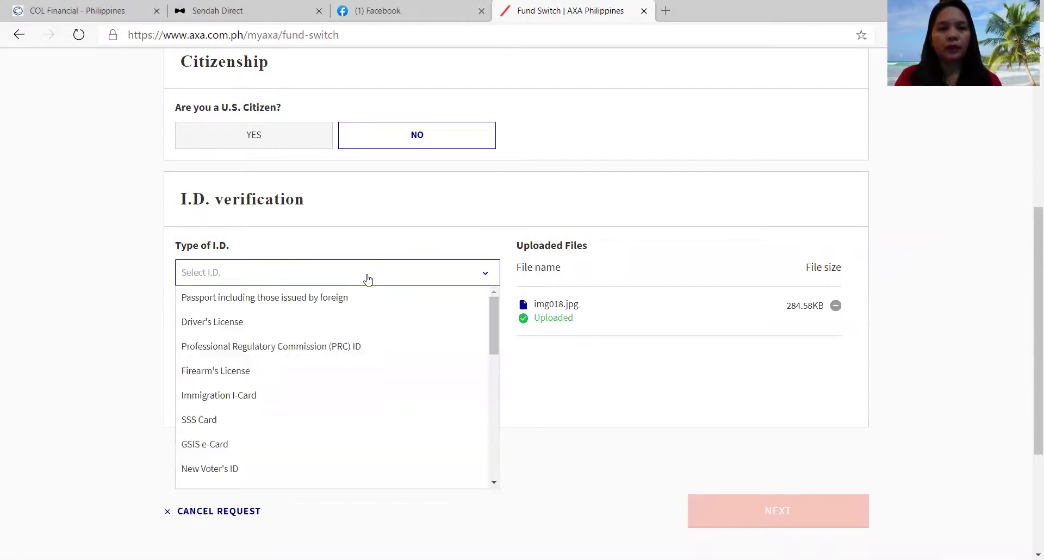
click(339, 327)
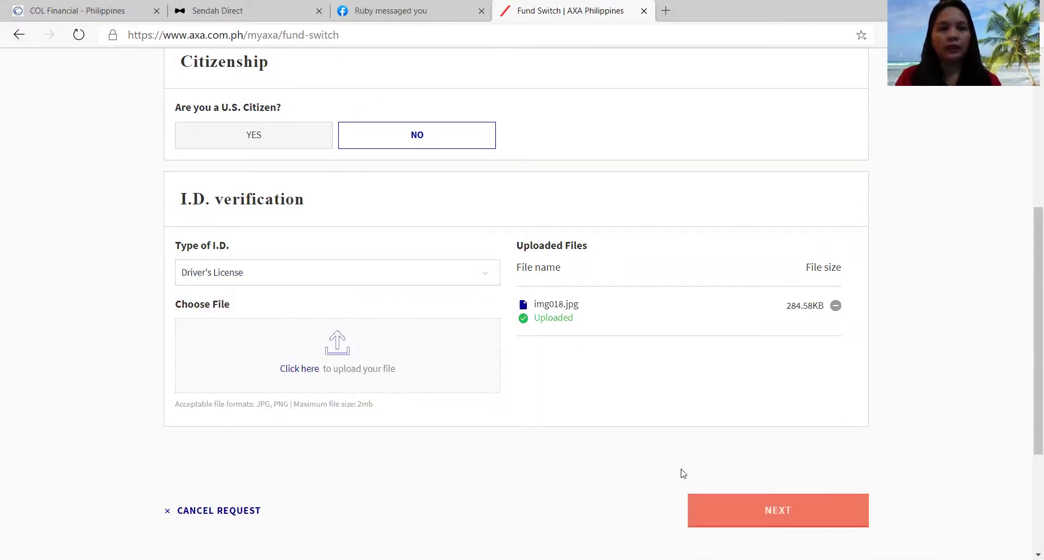
click(782, 517)
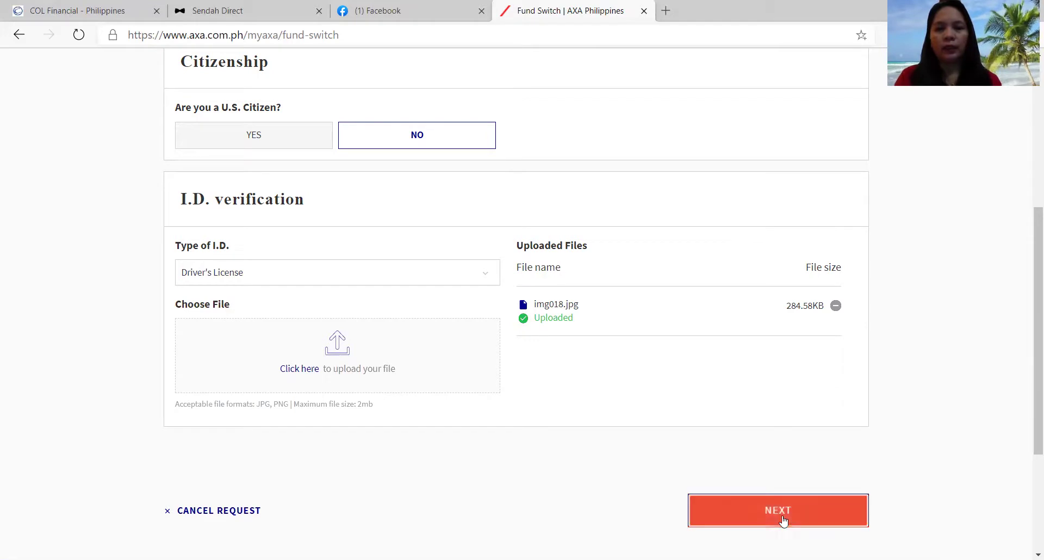
Step: Accept the Declarations and Agreement beneath the summary and proceed to mobile verification
scroll(763, 448, down, 9)
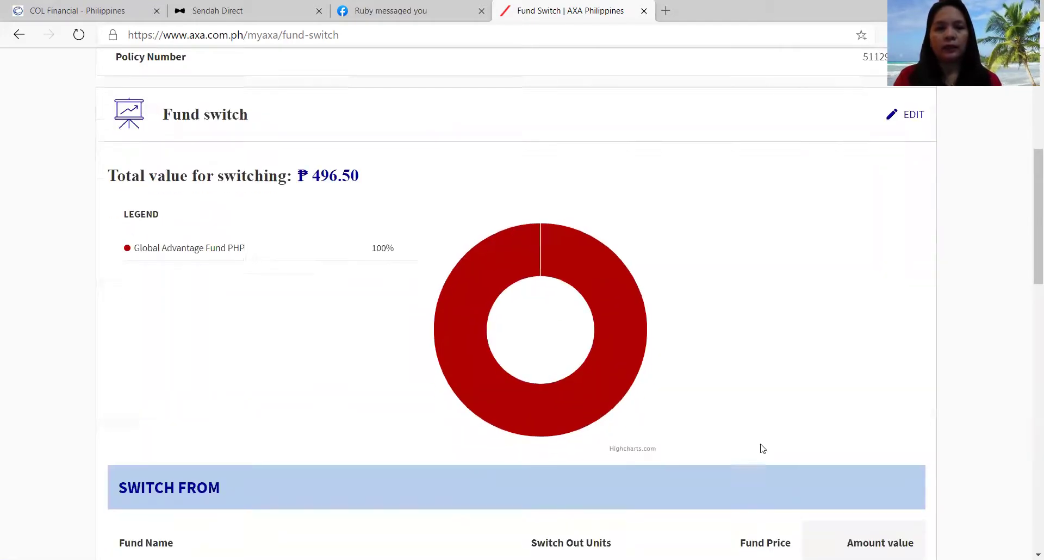
scroll(763, 449, down, 7)
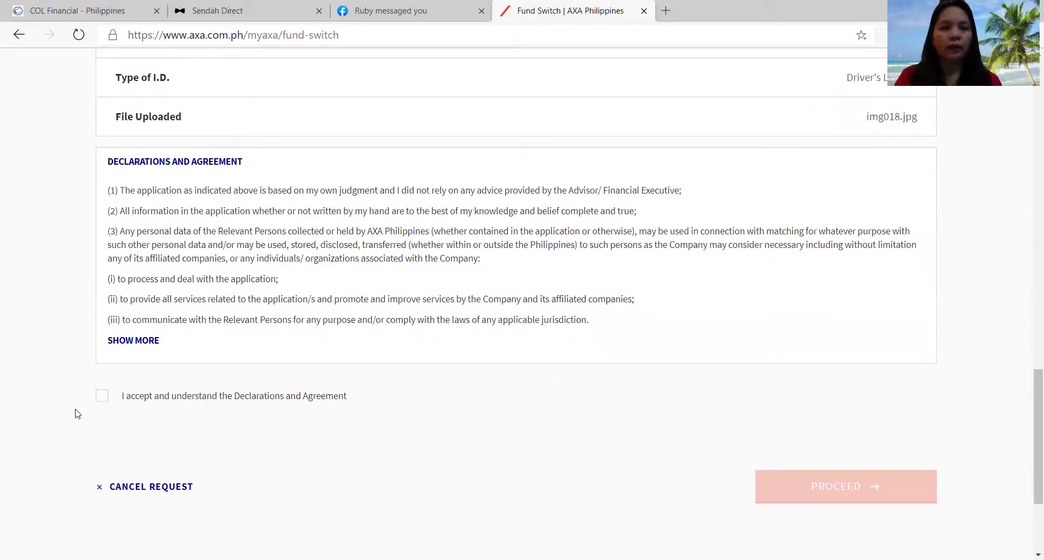
click(100, 401)
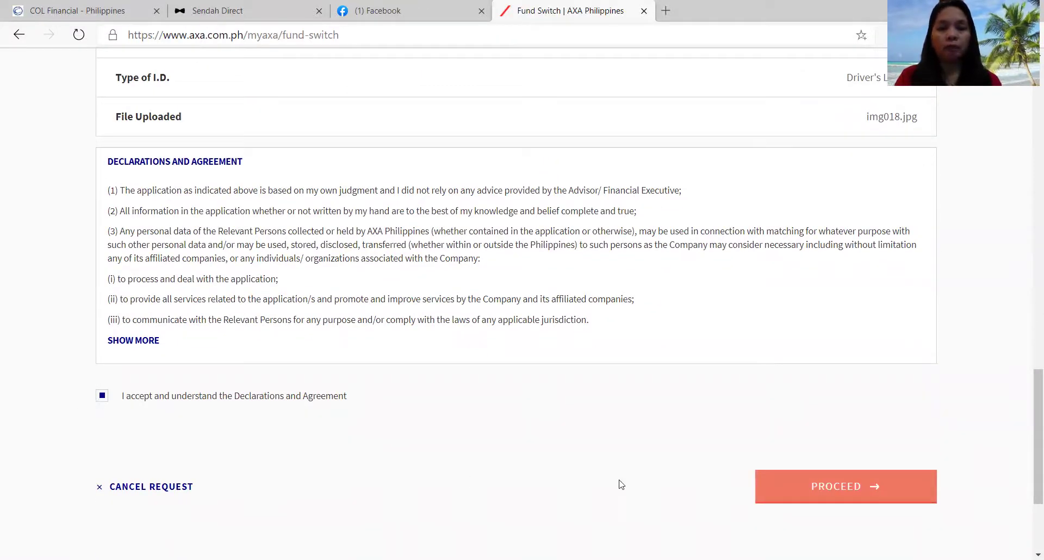
click(845, 492)
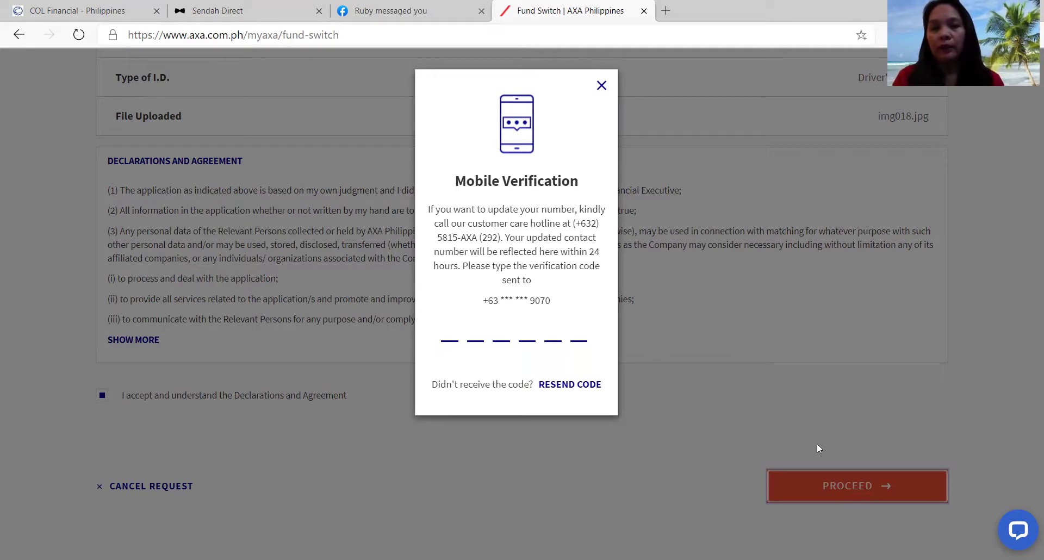
Step: Request that the mobile verification code be resent and dismiss the verification dialog without entering a code
click(454, 340)
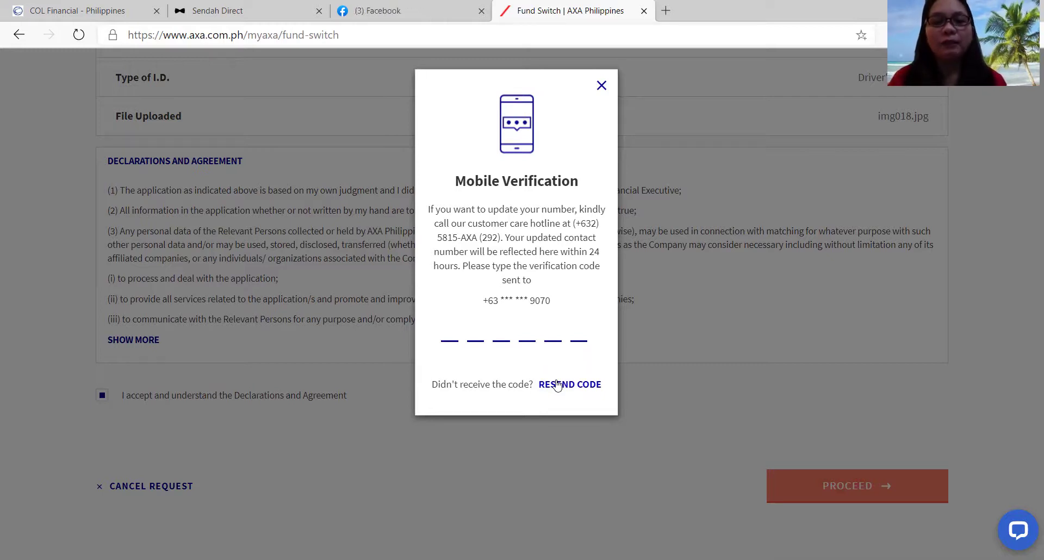
click(557, 384)
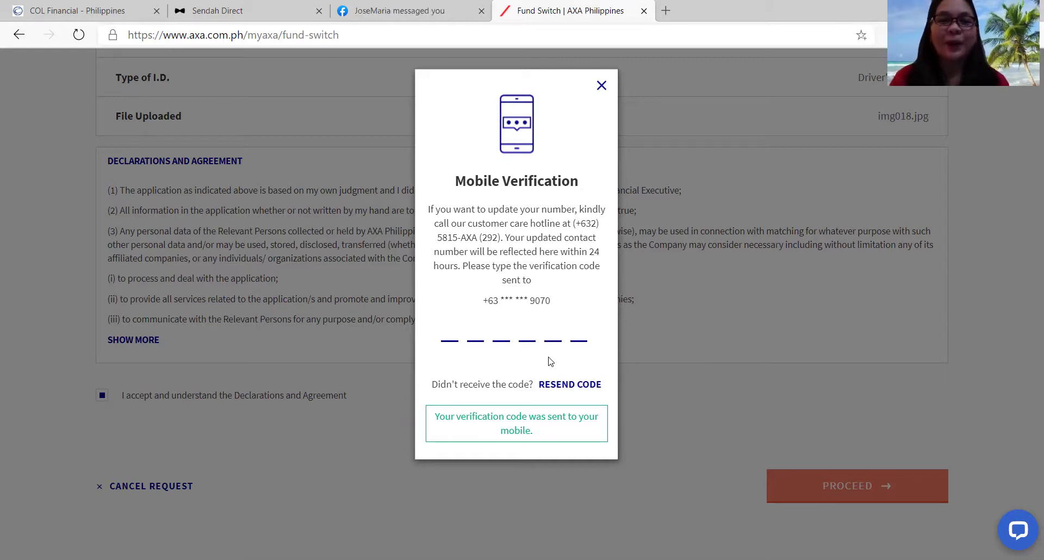
click(600, 86)
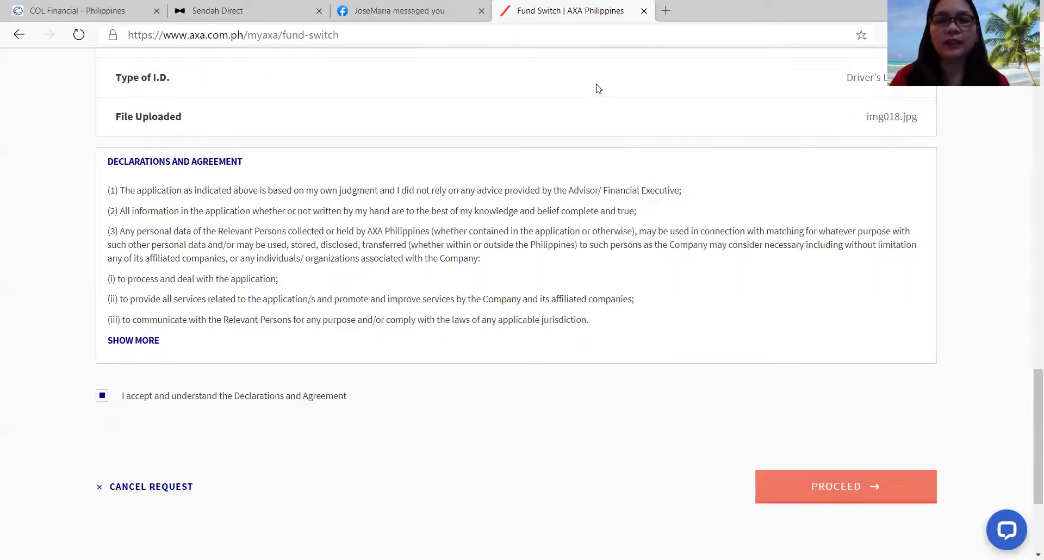
Step: Review the fund switch summary, including the personal details, switched funds and policy information
scroll(653, 242, up, 4)
scroll(654, 242, up, 1)
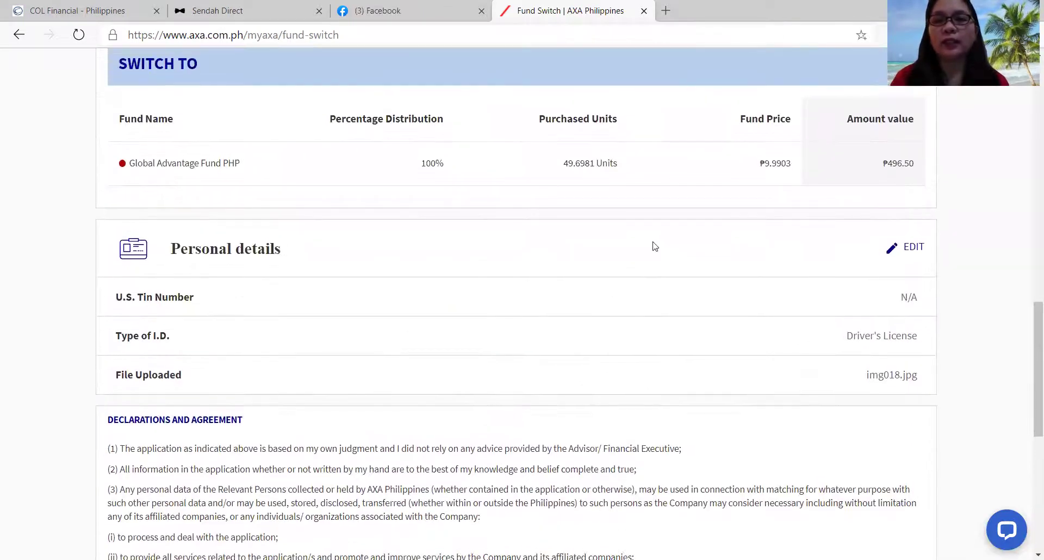
scroll(655, 246, down, 6)
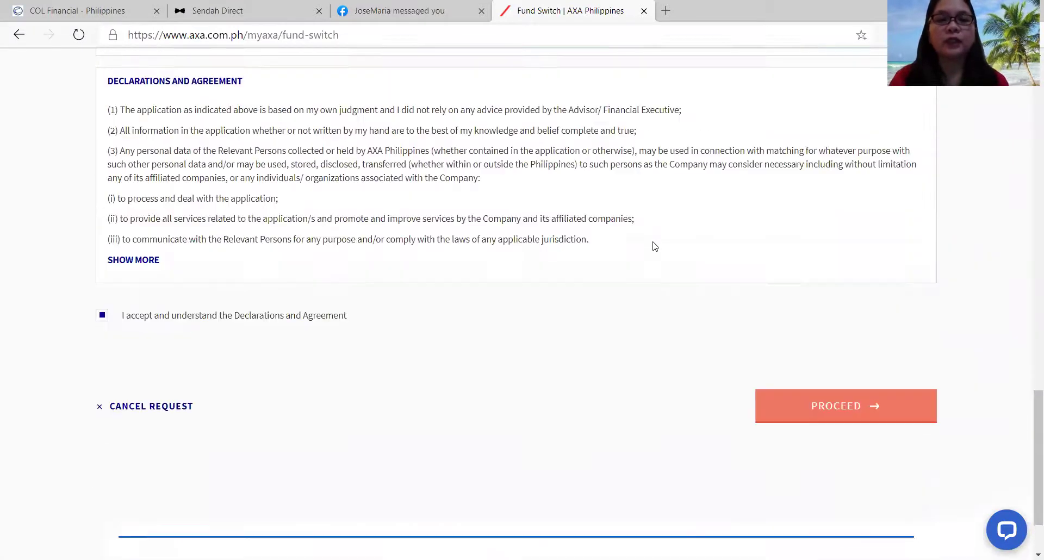
scroll(498, 269, up, 10)
scroll(461, 290, up, 10)
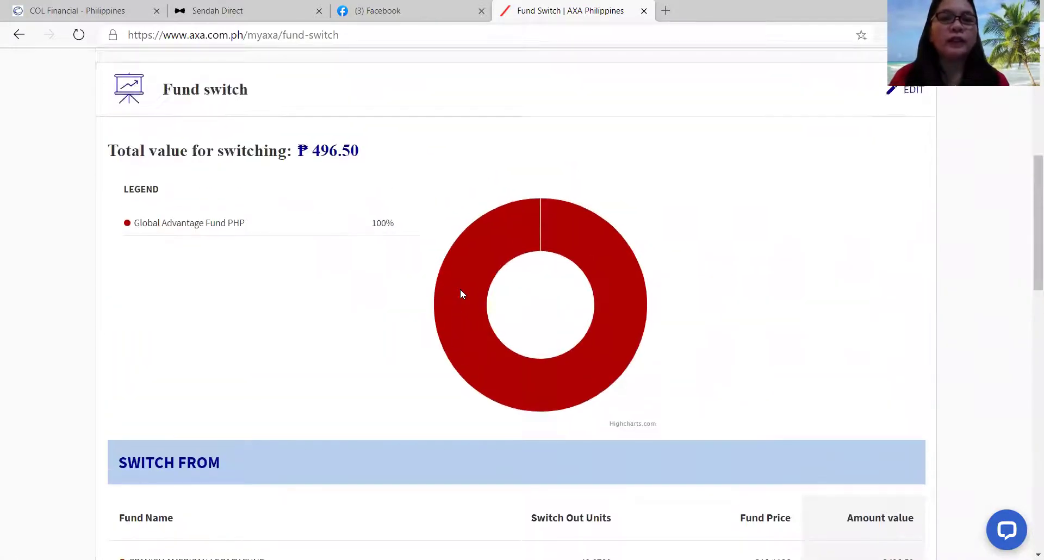
scroll(460, 295, up, 3)
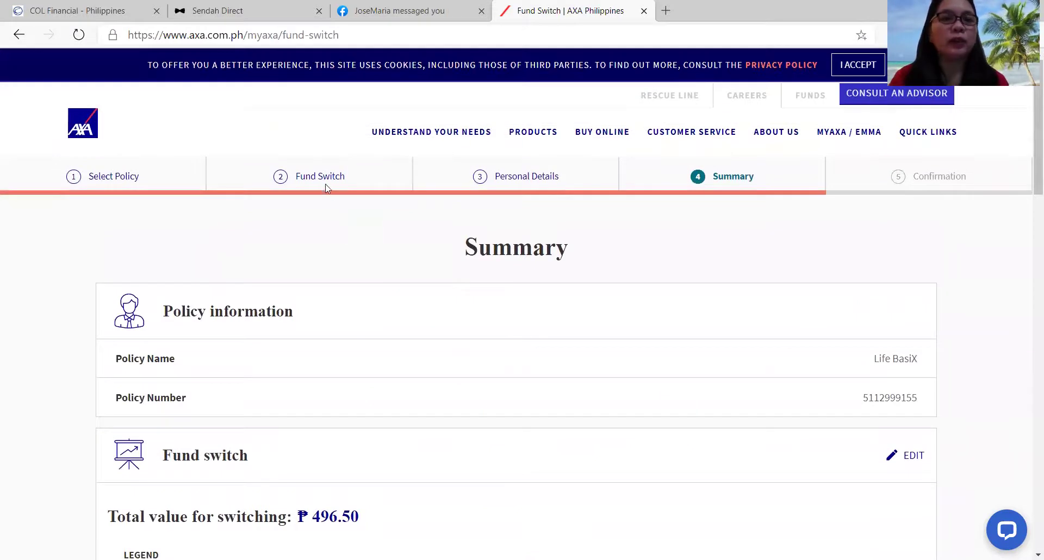
Step: Leave the fund switch request for the MyAXA services page and open the Fund allocation service
mouse_move(577, 131)
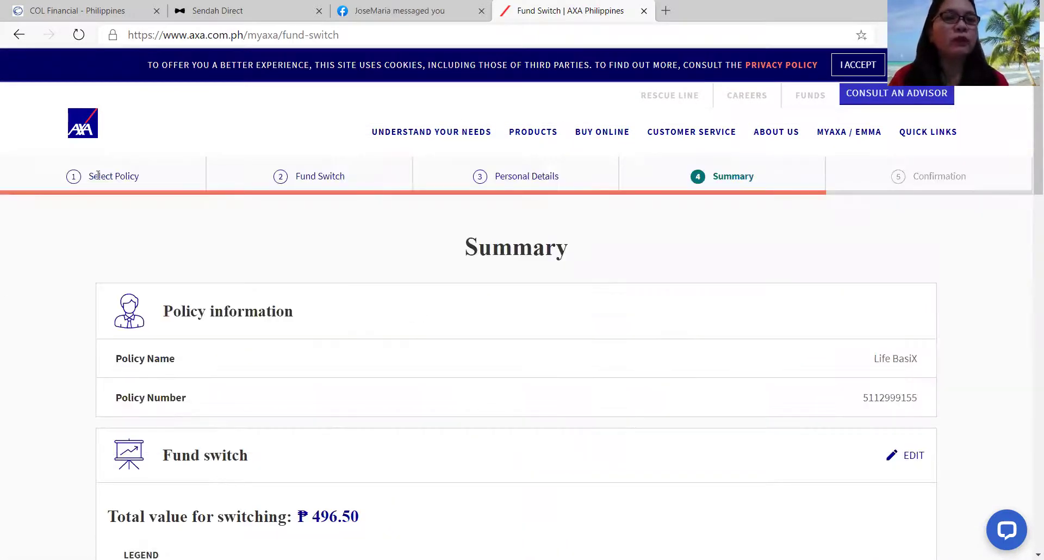
click(18, 34)
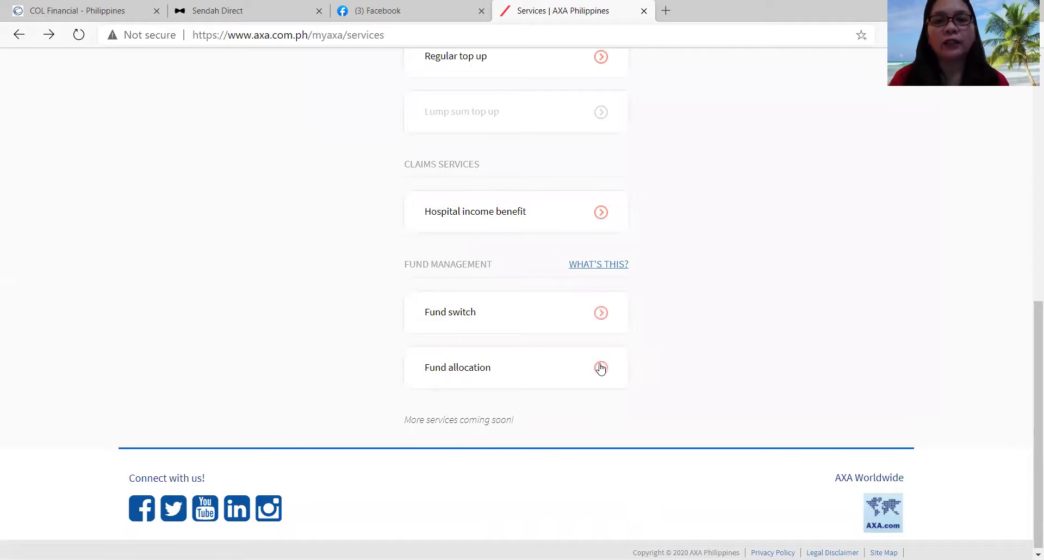
click(602, 370)
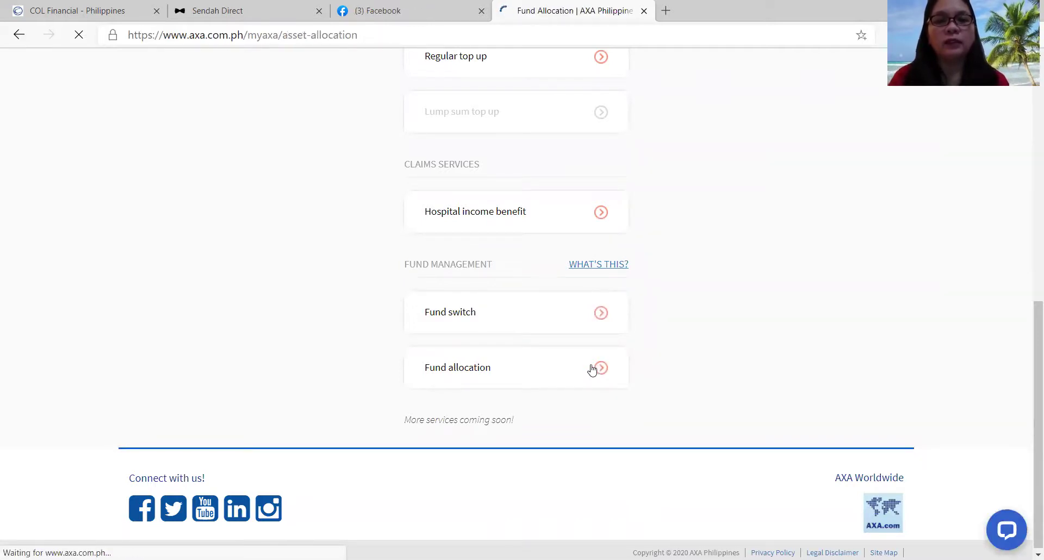
Step: Select the Life BasiX policy for the fund allocation change and continue to its allocation page
scroll(586, 368, down, 2)
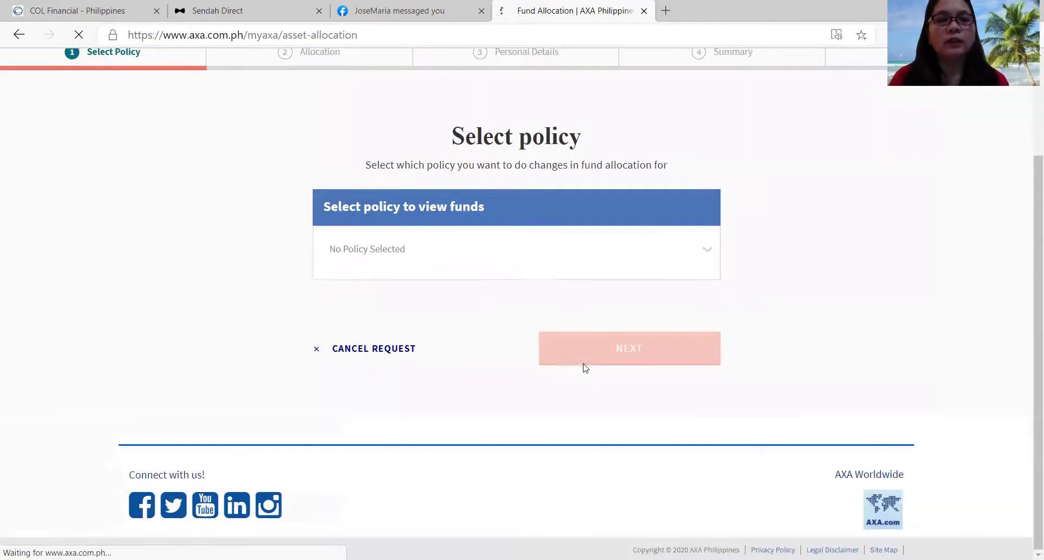
click(463, 244)
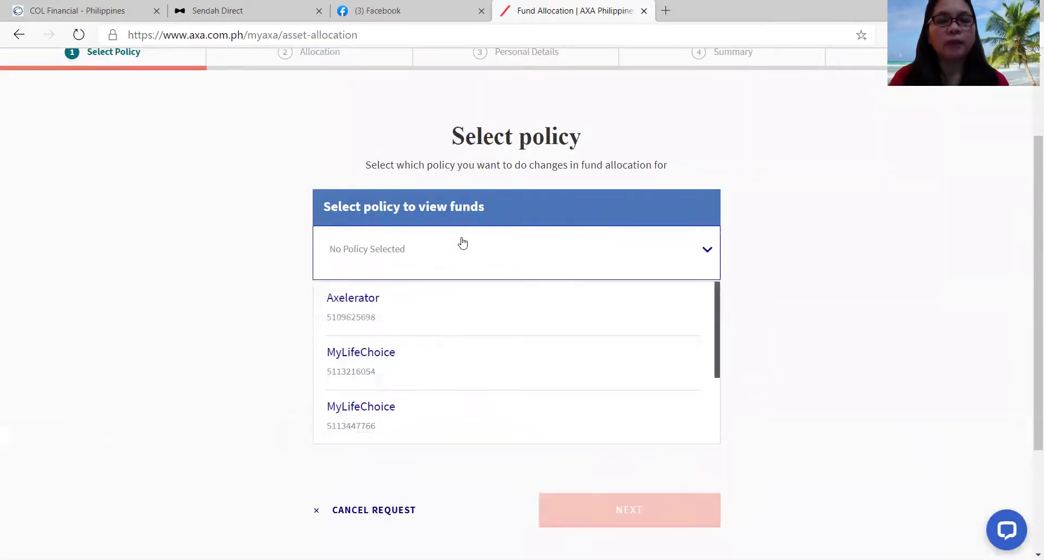
scroll(464, 370, down, 2)
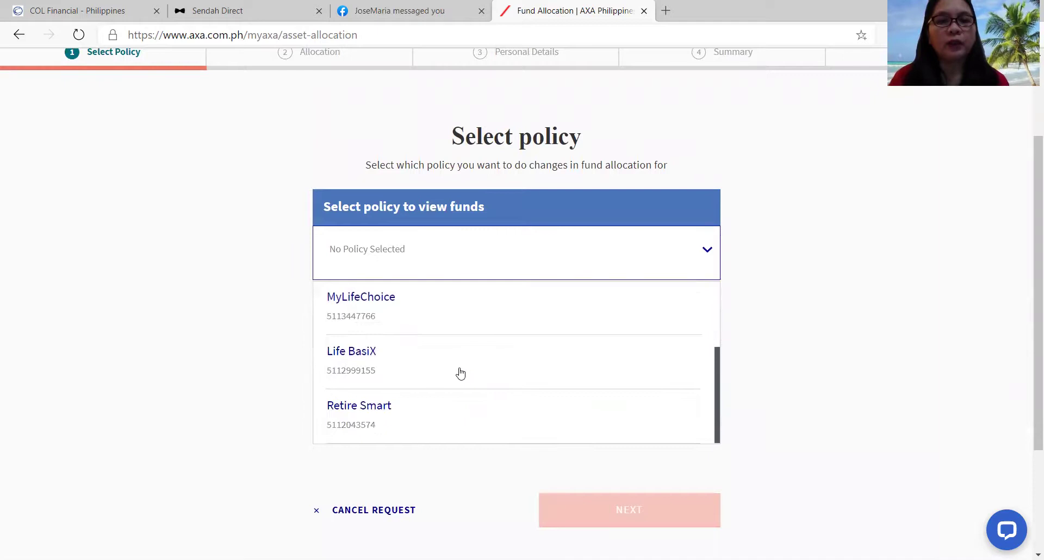
click(461, 372)
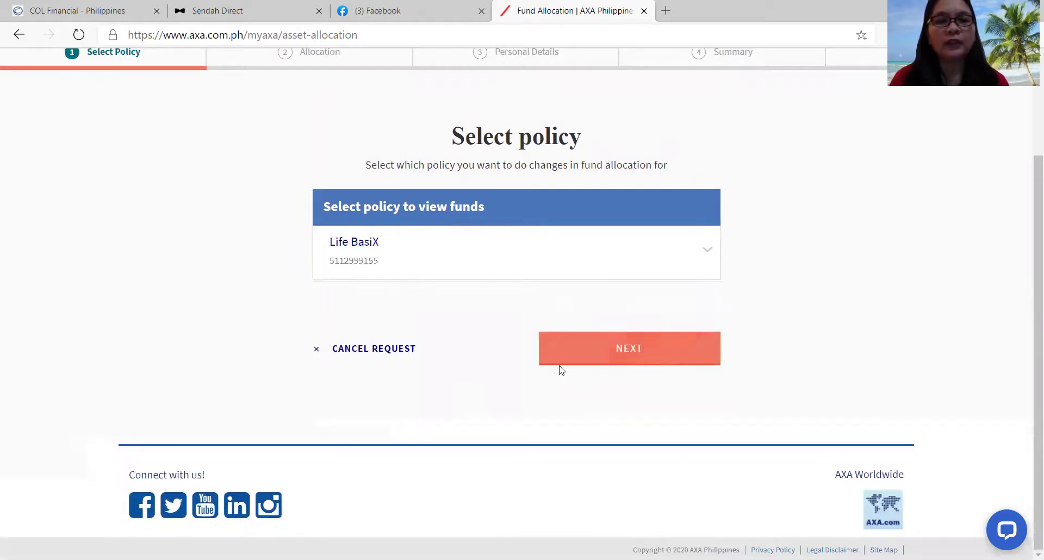
click(621, 351)
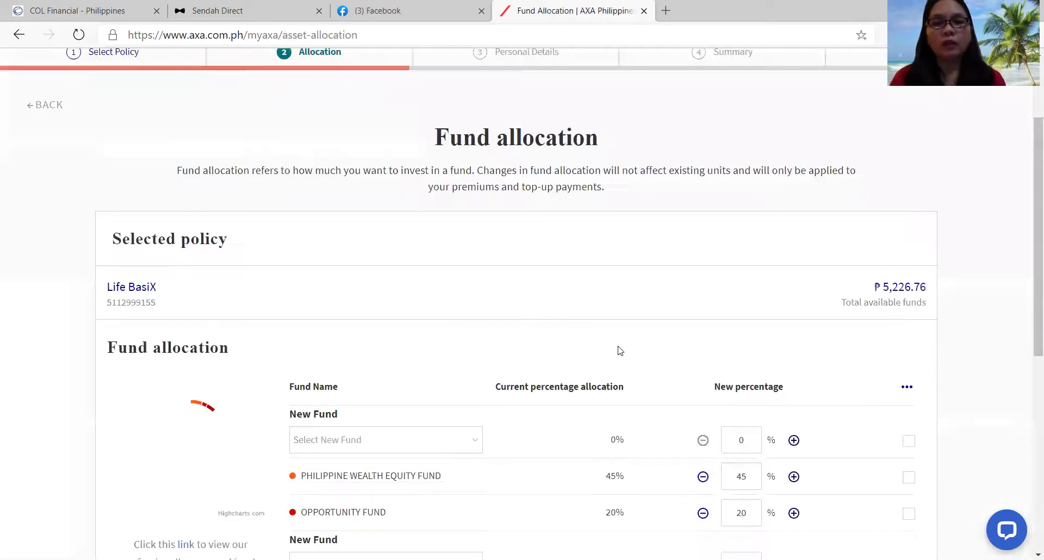
Step: Reduce the Opportunity Fund's new percentage to 10, then clear its value entirely
scroll(620, 351, down, 3)
scroll(620, 351, down, 2)
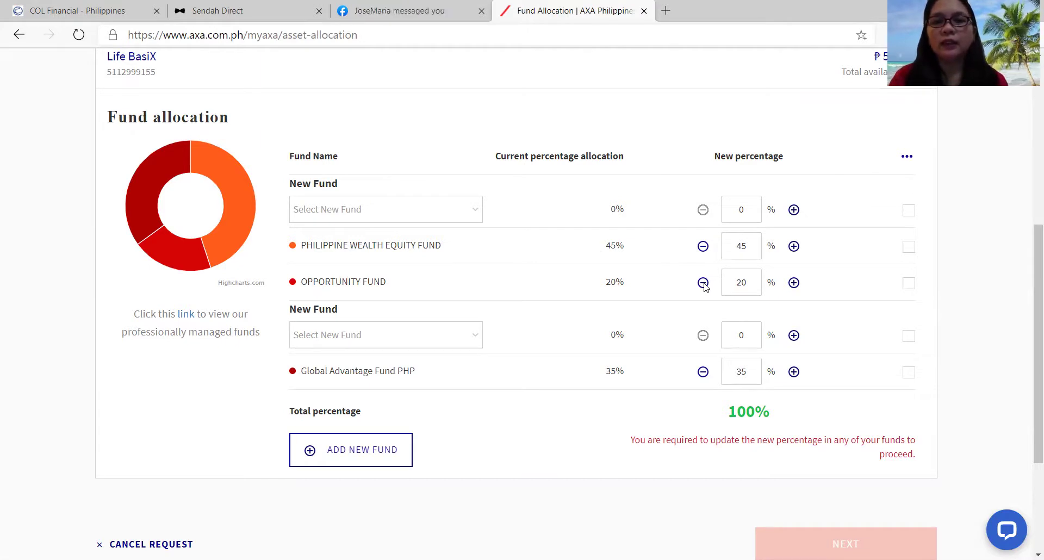
click(703, 282)
click(703, 283)
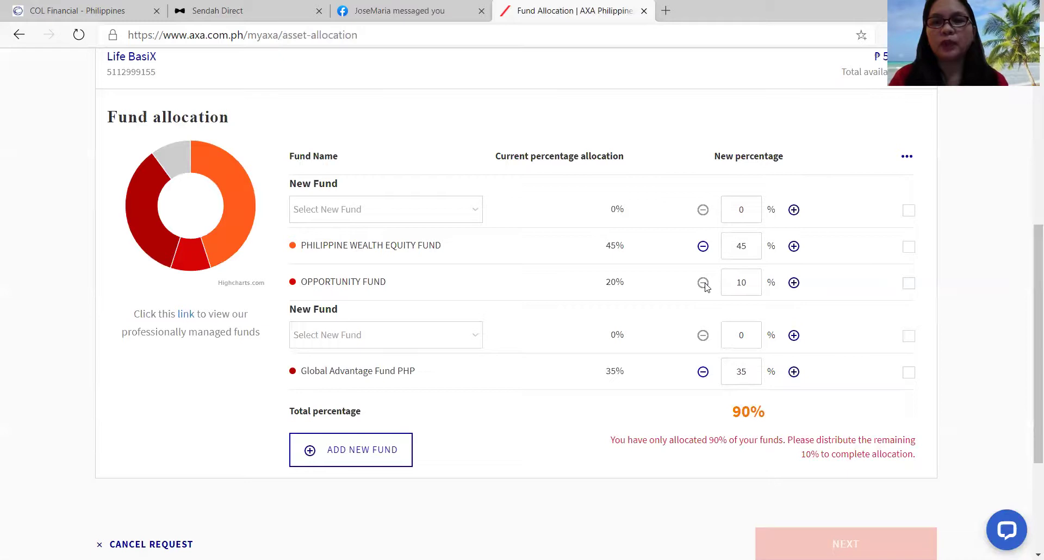
click(746, 280)
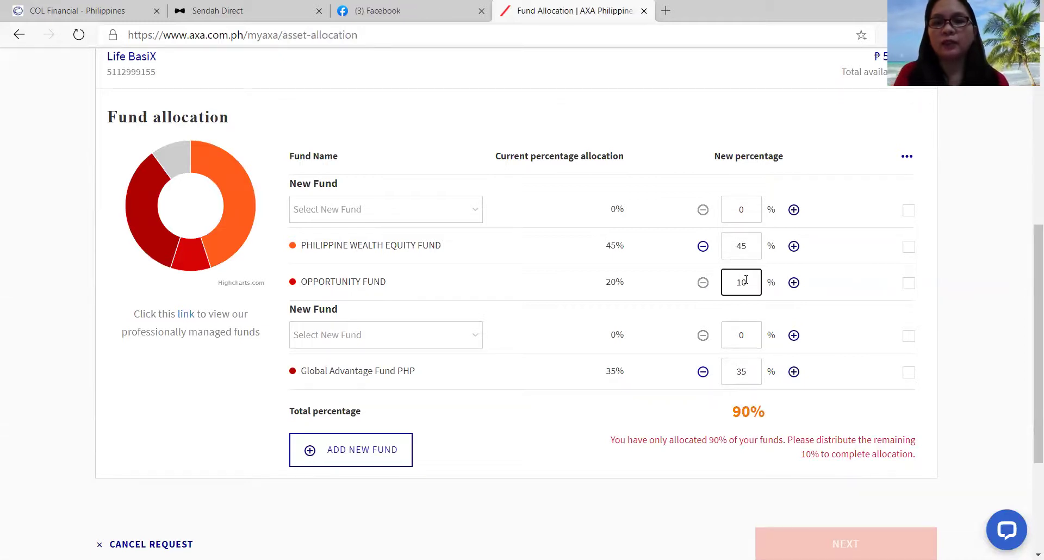
key(BackSpace)
key(BackSpace)
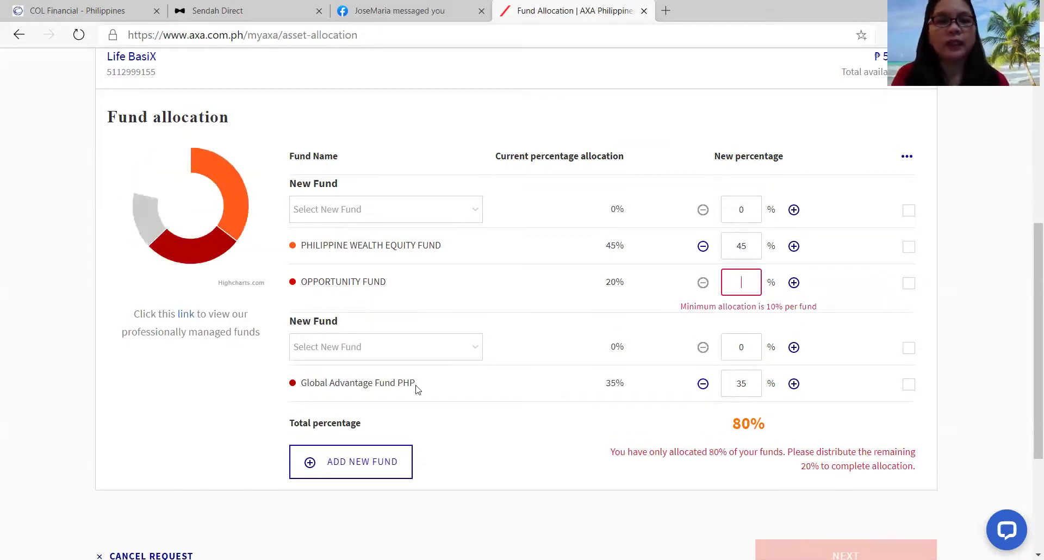
Step: Choose Global Dynamic Allocation Fund PHP – Multi Asset as the new fund in the empty row above Global Advantage Fund PHP
click(373, 350)
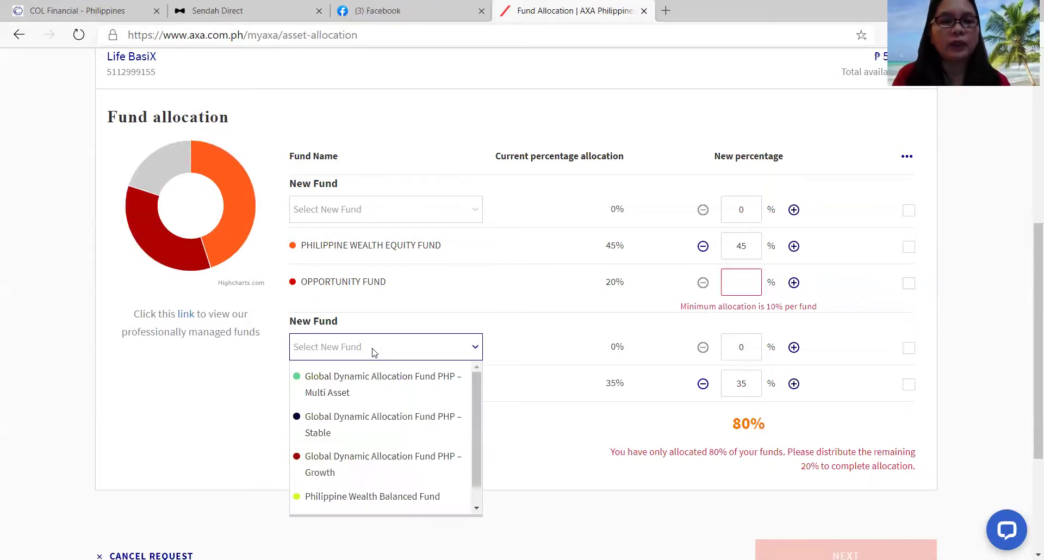
scroll(397, 431, down, 3)
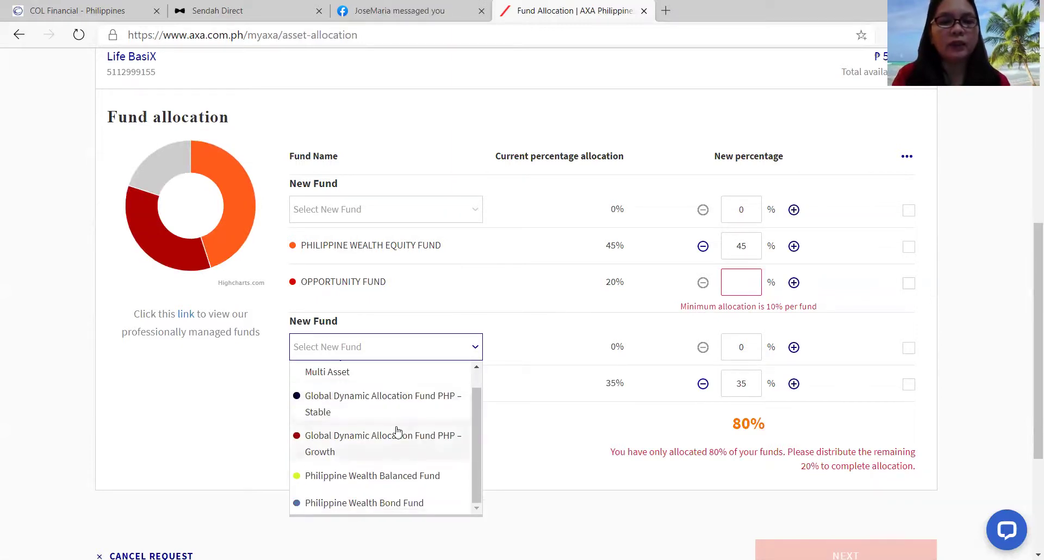
scroll(397, 431, down, 1)
scroll(396, 431, up, 3)
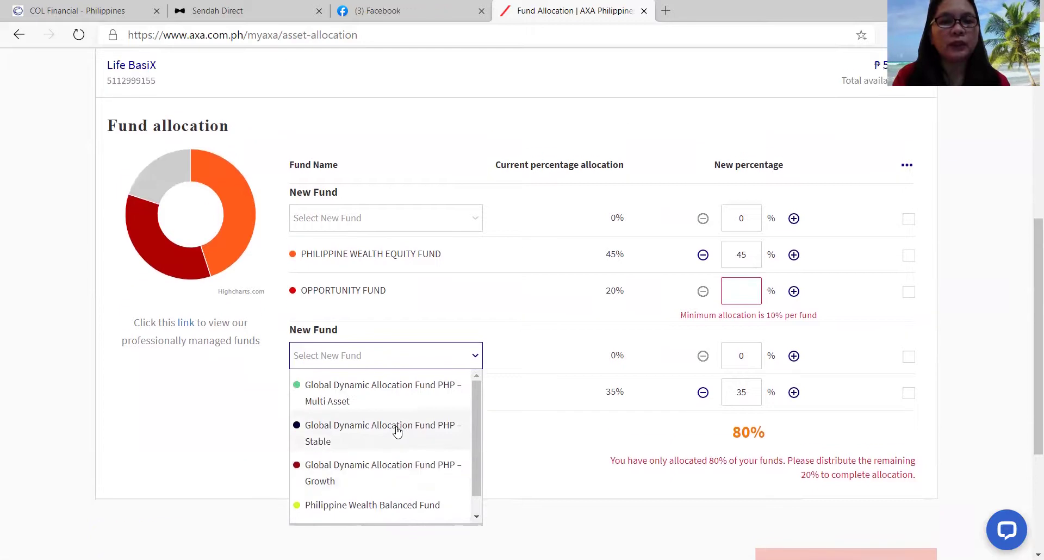
click(373, 396)
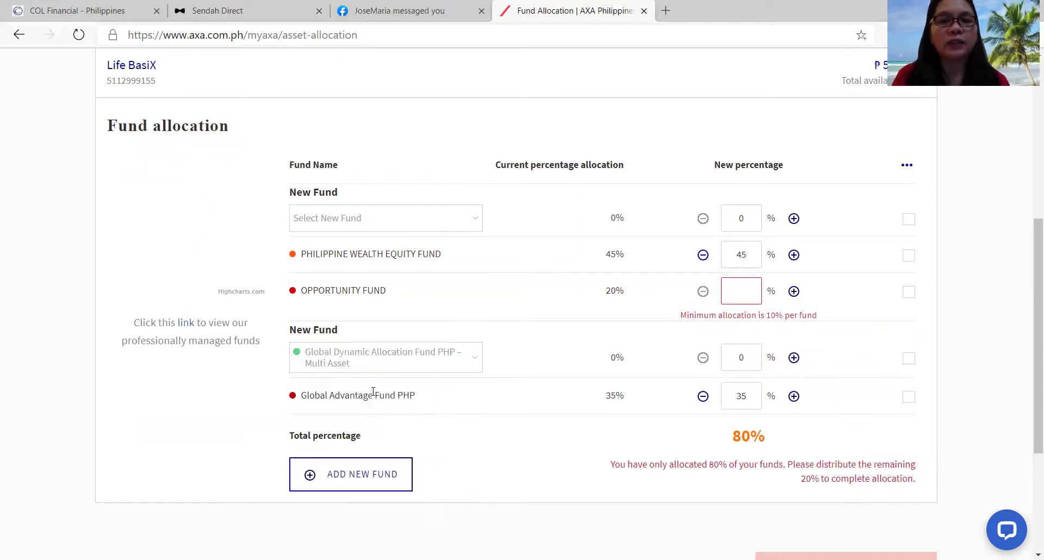
Step: Set the new percentage of Global Dynamic Allocation Fund PHP – Multi Asset to 20%
click(739, 361)
text(2)
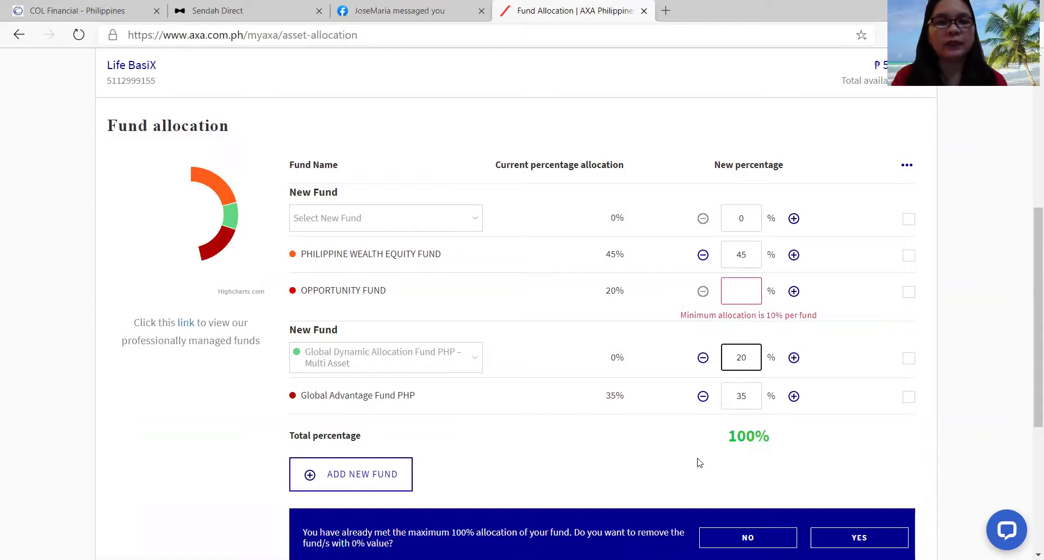
scroll(626, 435, down, 2)
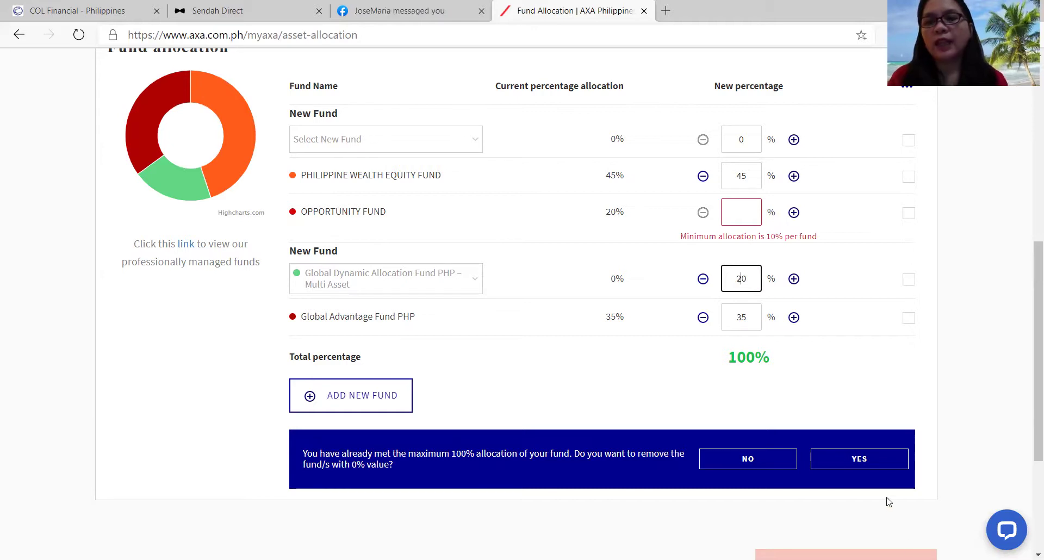
scroll(801, 530, down, 2)
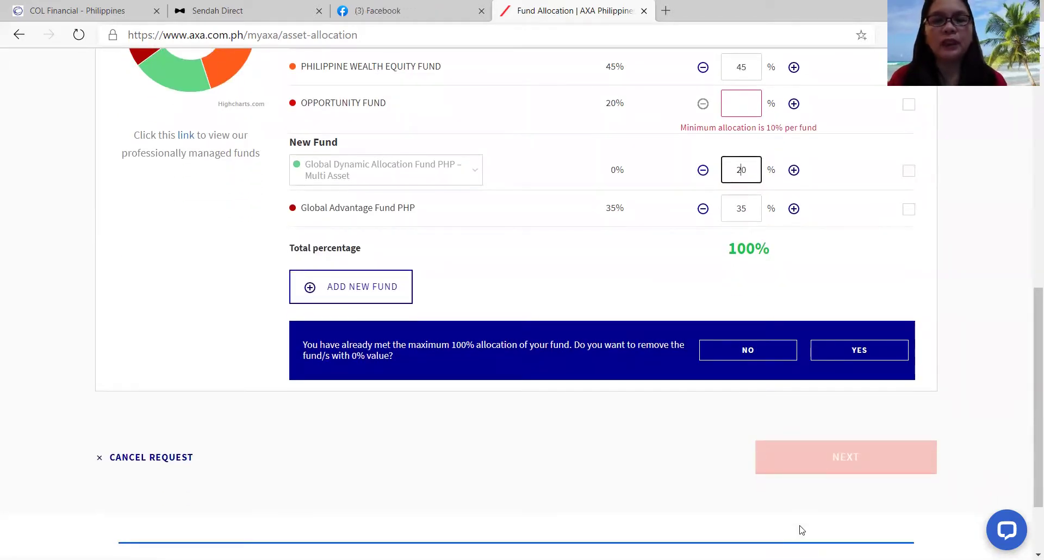